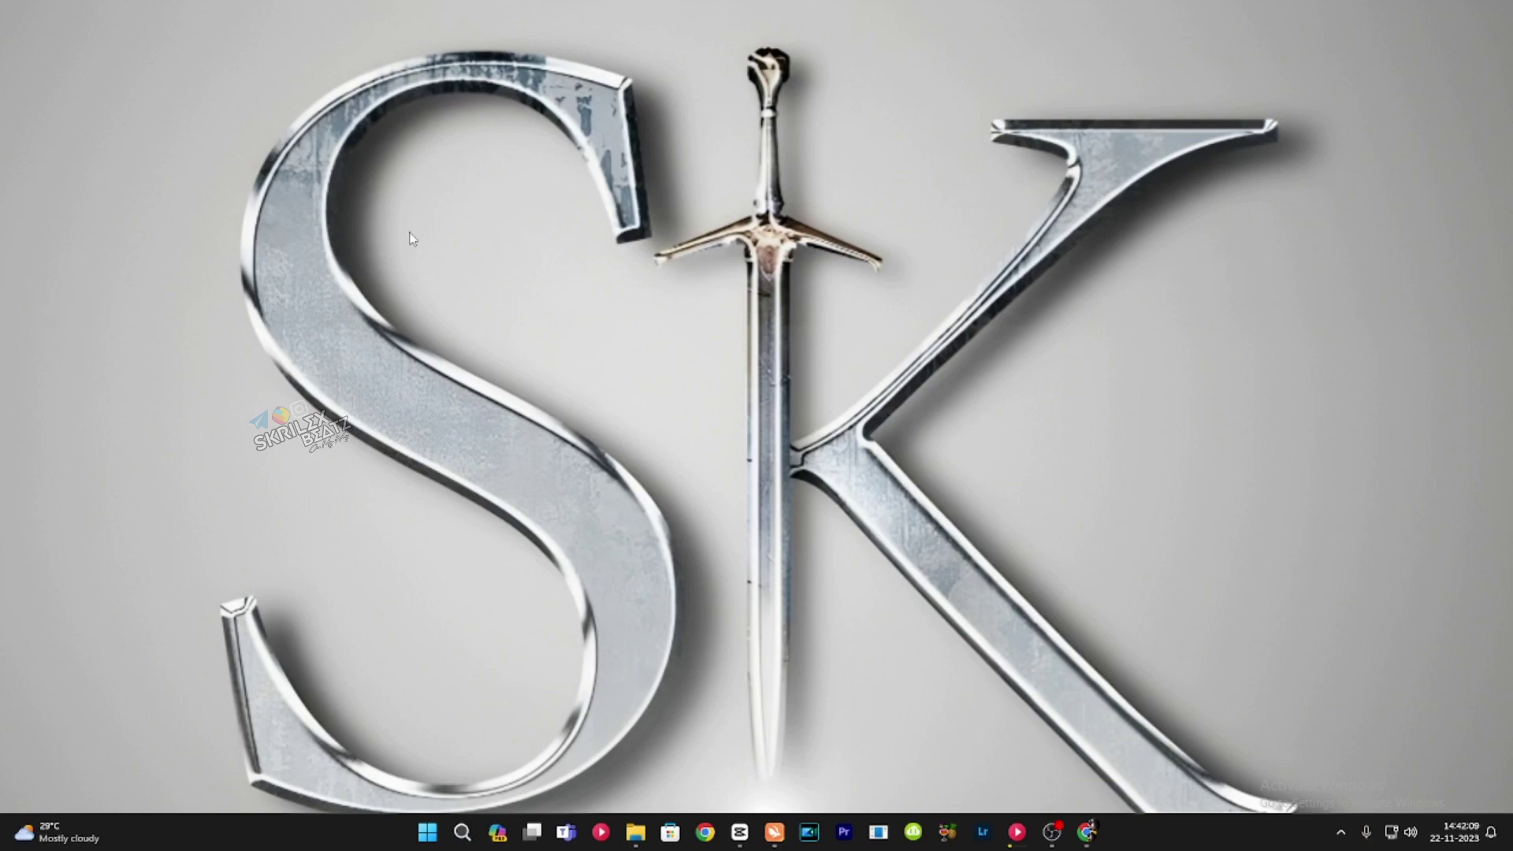
# Name the video LEO and highlight ChatGPT's Leo reply on chat.openai.com as the script.
pyautogui.click(1087, 831)
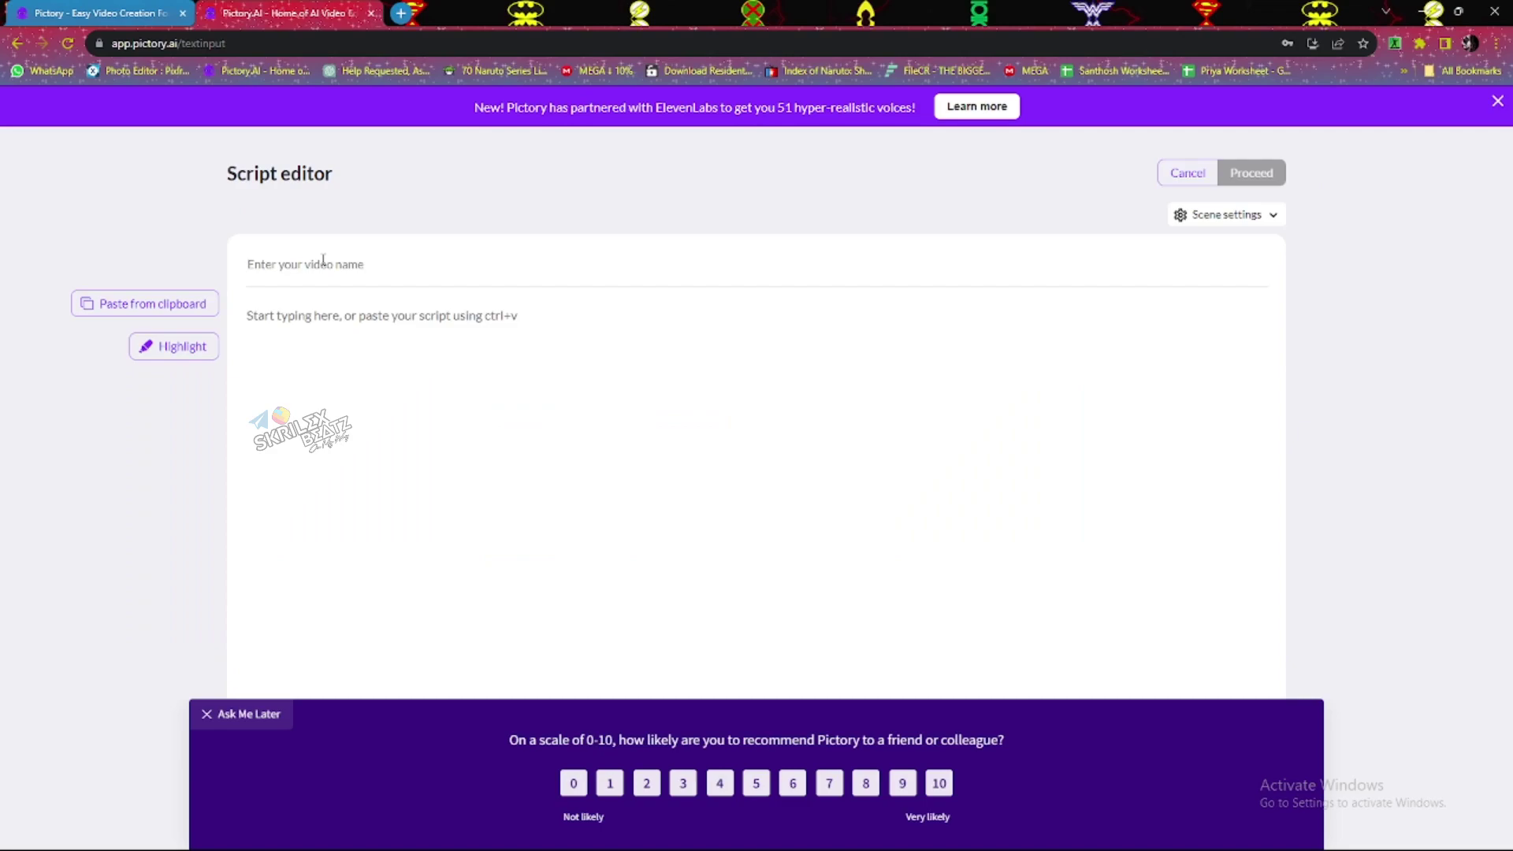
pyautogui.write('LEO')
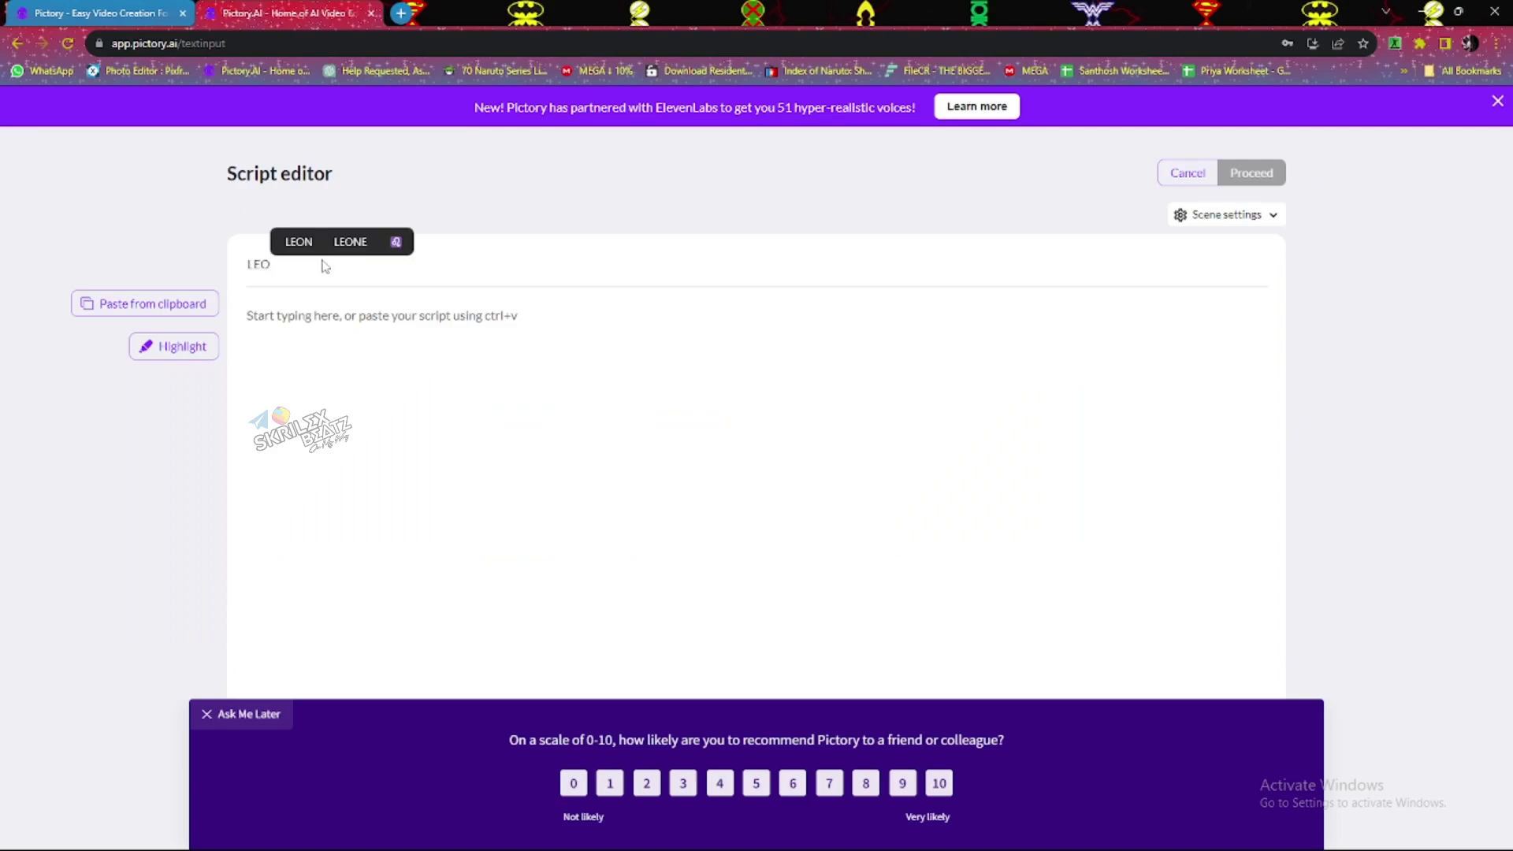
pyautogui.click(346, 295)
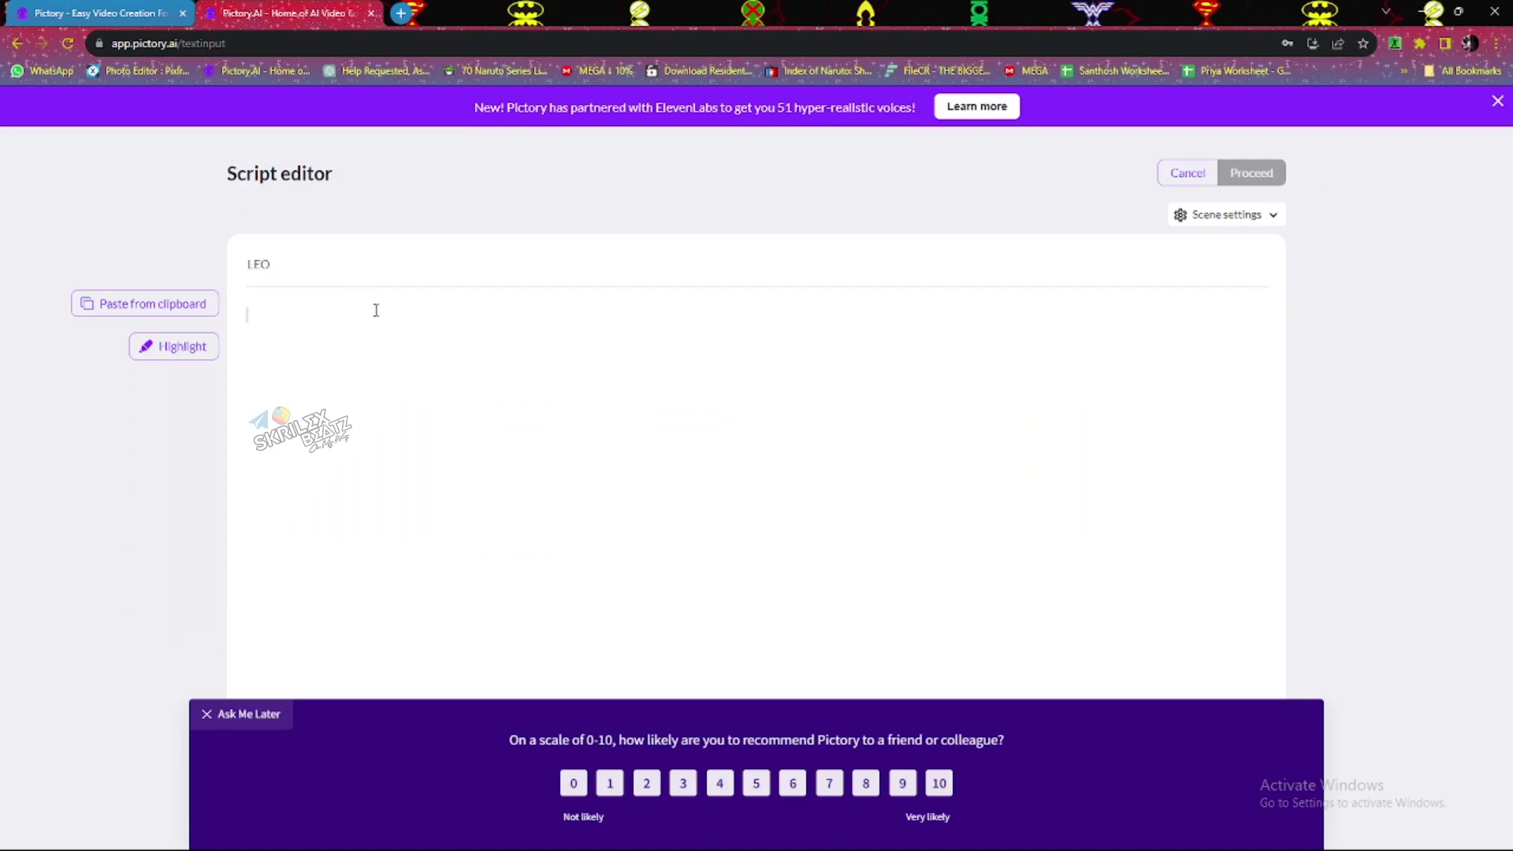
pyautogui.click(402, 14)
pyautogui.write('chat.openai.com/chat')
pyautogui.press('Return')
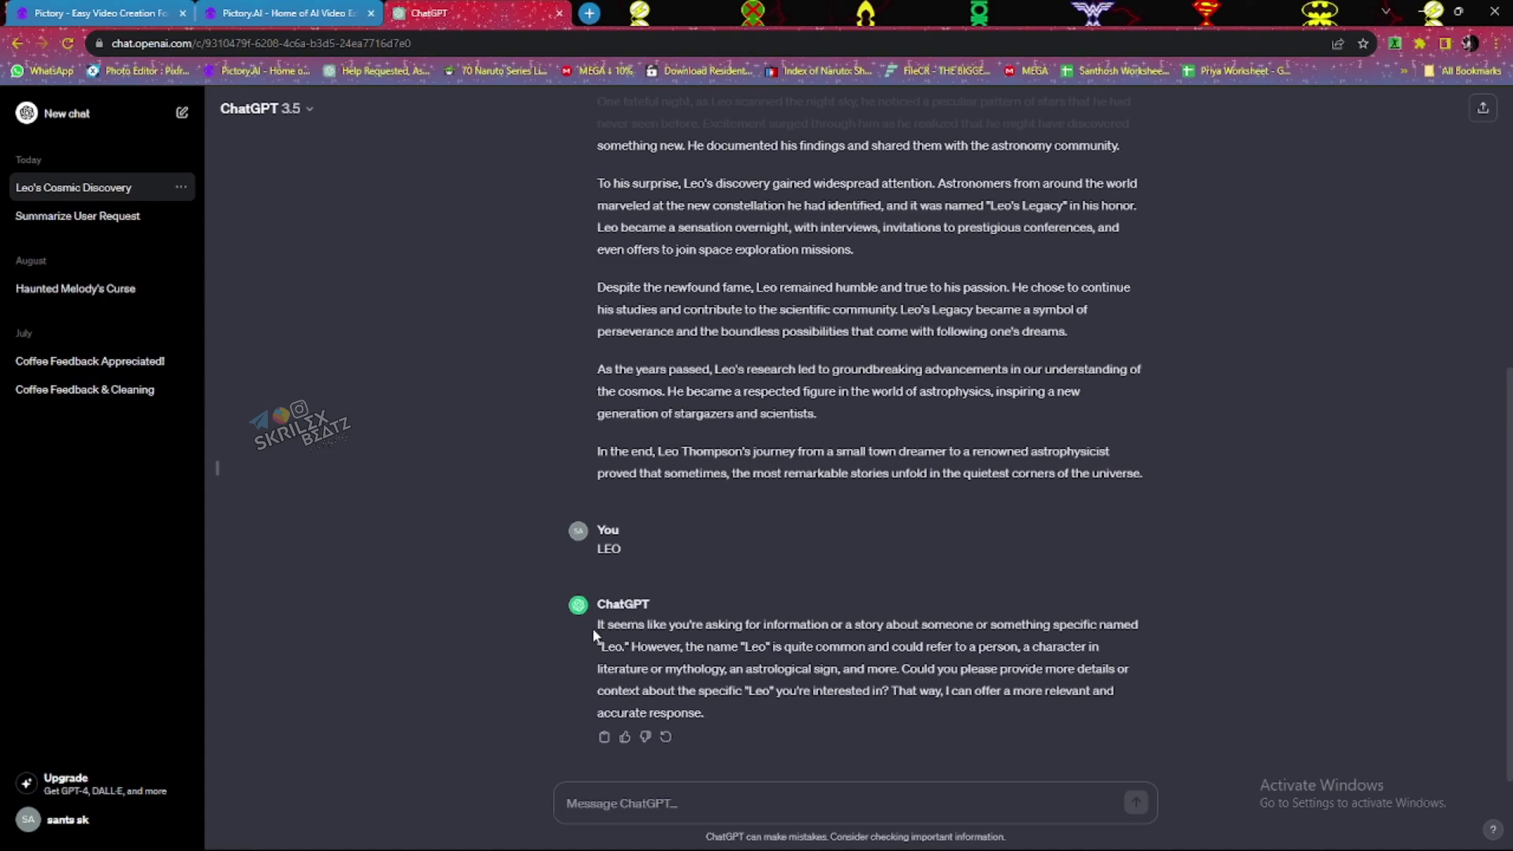
pyautogui.moveTo(595, 626)
pyautogui.mouseDown()
pyautogui.moveTo(678, 671)
pyautogui.moveTo(705, 714)
pyautogui.mouseUp()
pyautogui.hotkey('ctrl', 'c')
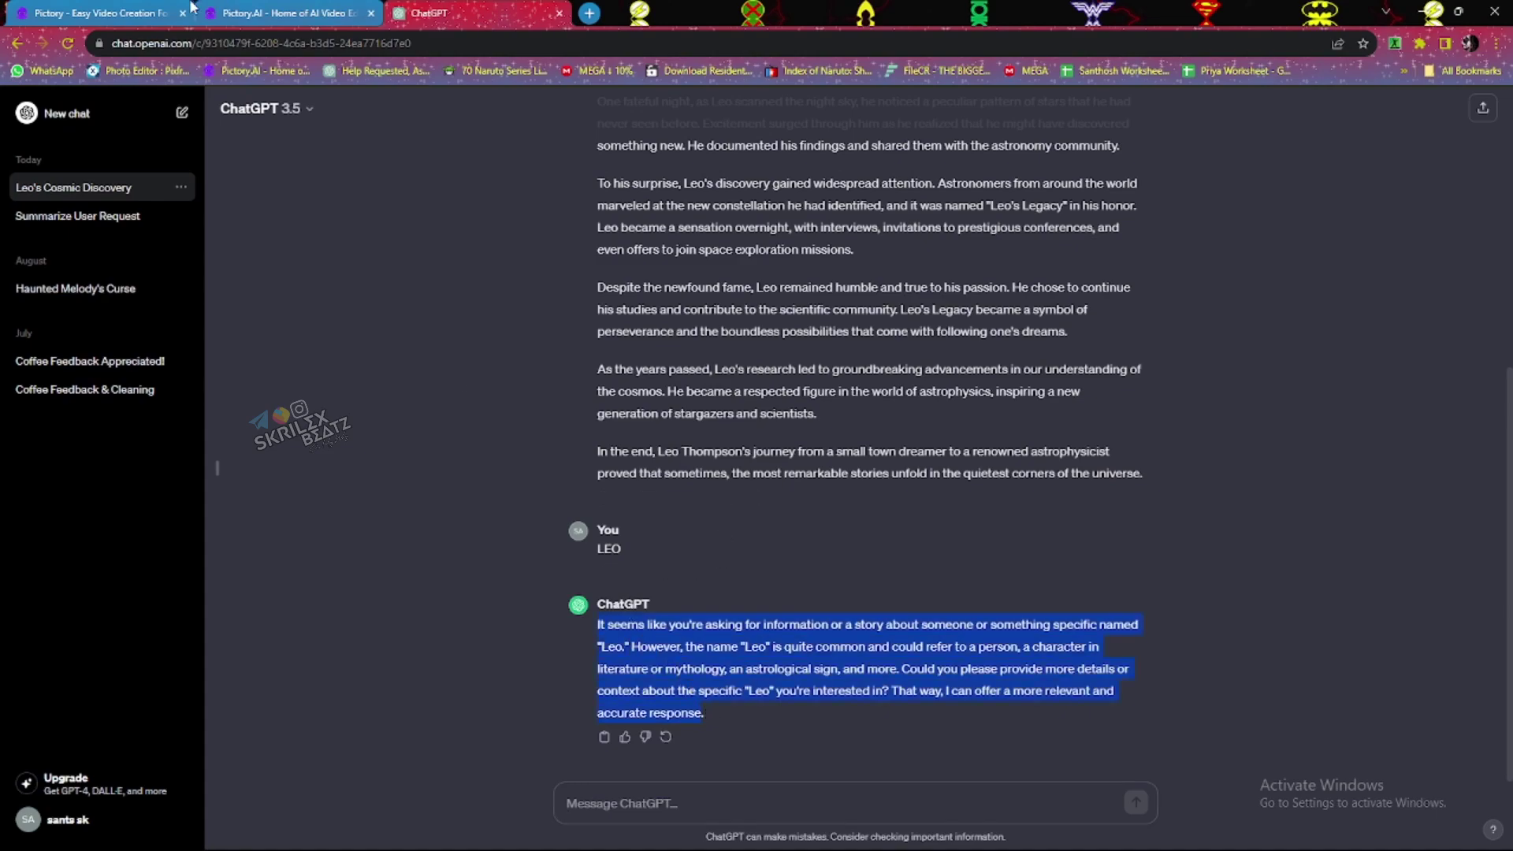
pyautogui.click(245, 13)
# Paste the Leo script, skip the rating survey, and build the storyboard from a Business template.
pyautogui.hotkey('ctrl', 'v')
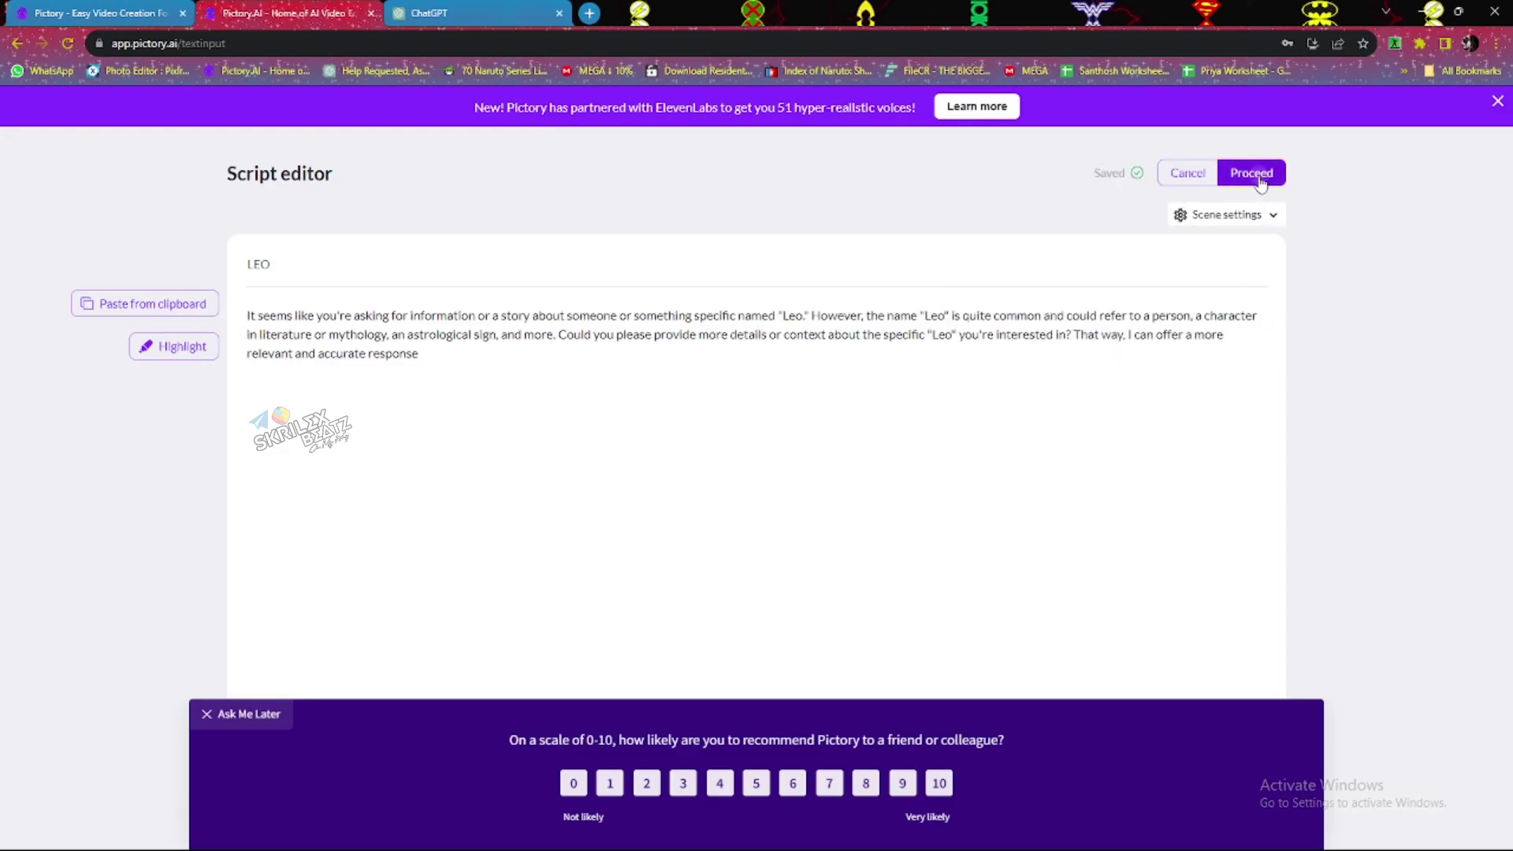
pyautogui.click(1252, 174)
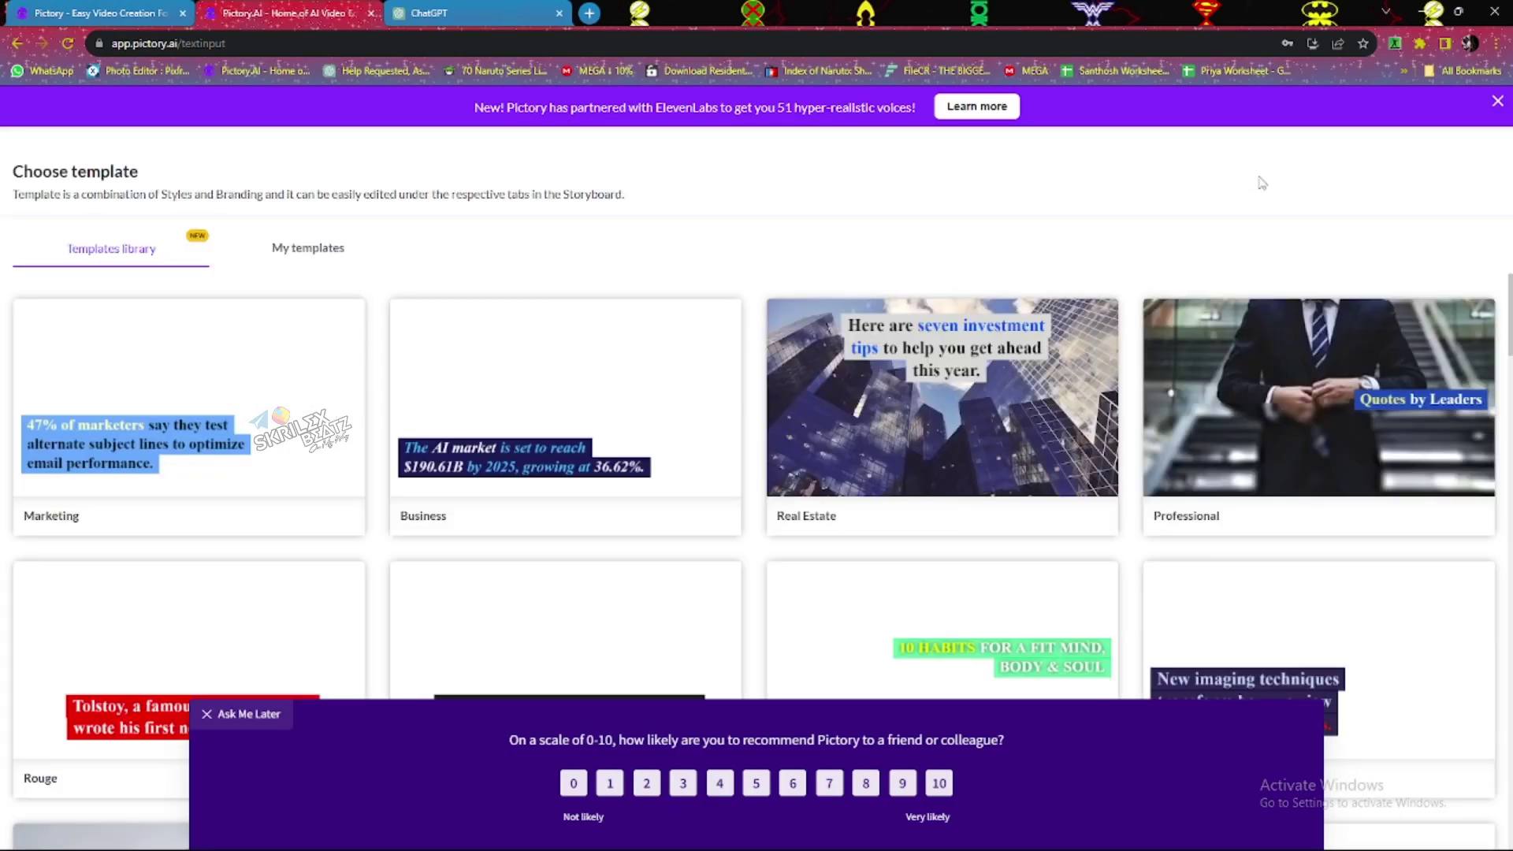
pyautogui.click(245, 716)
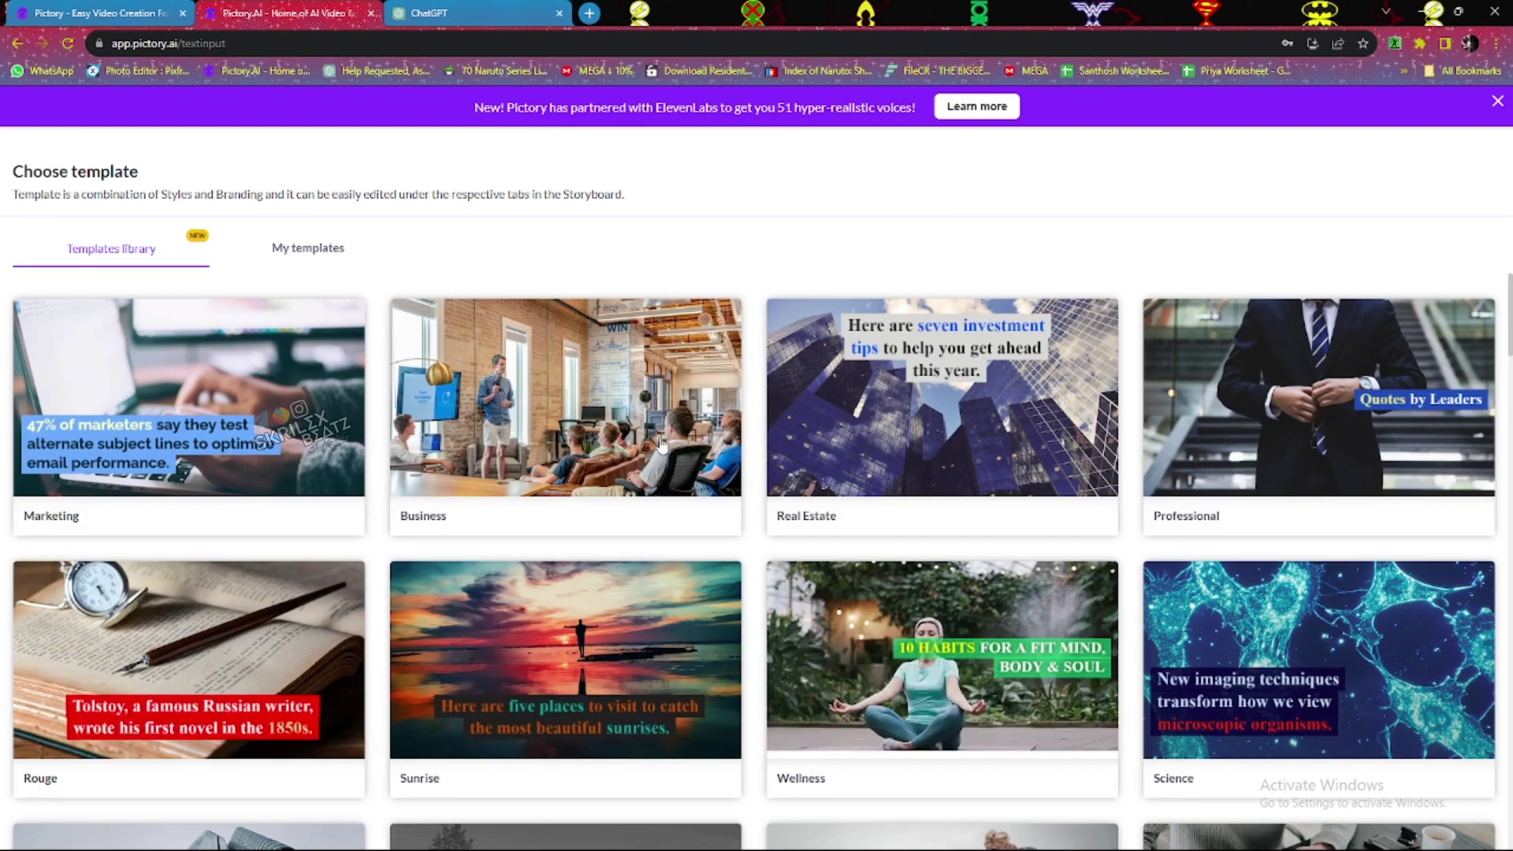
pyautogui.moveTo(565, 402)
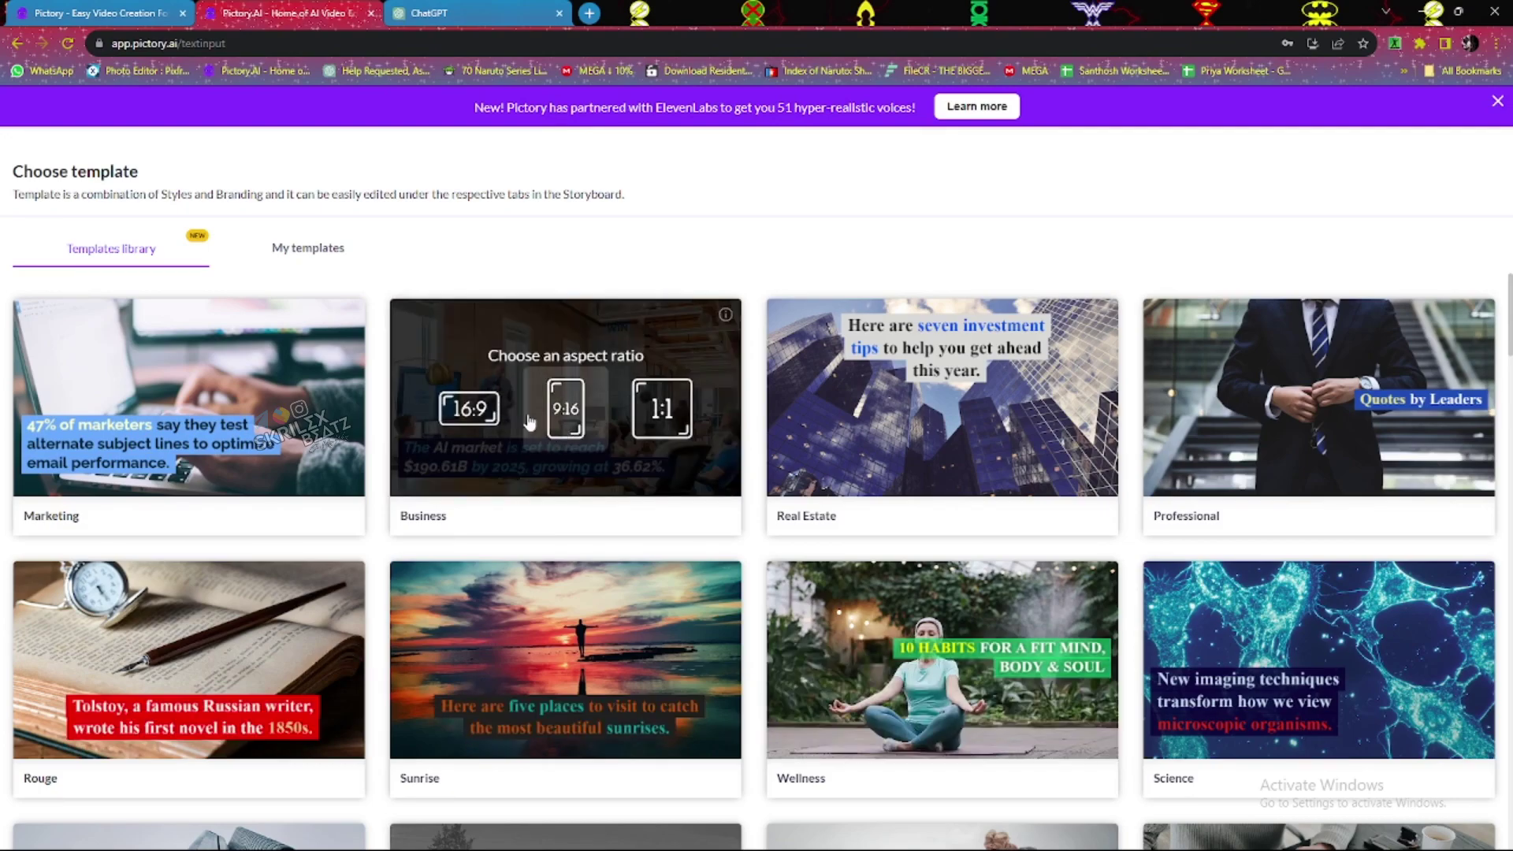
pyautogui.click(478, 406)
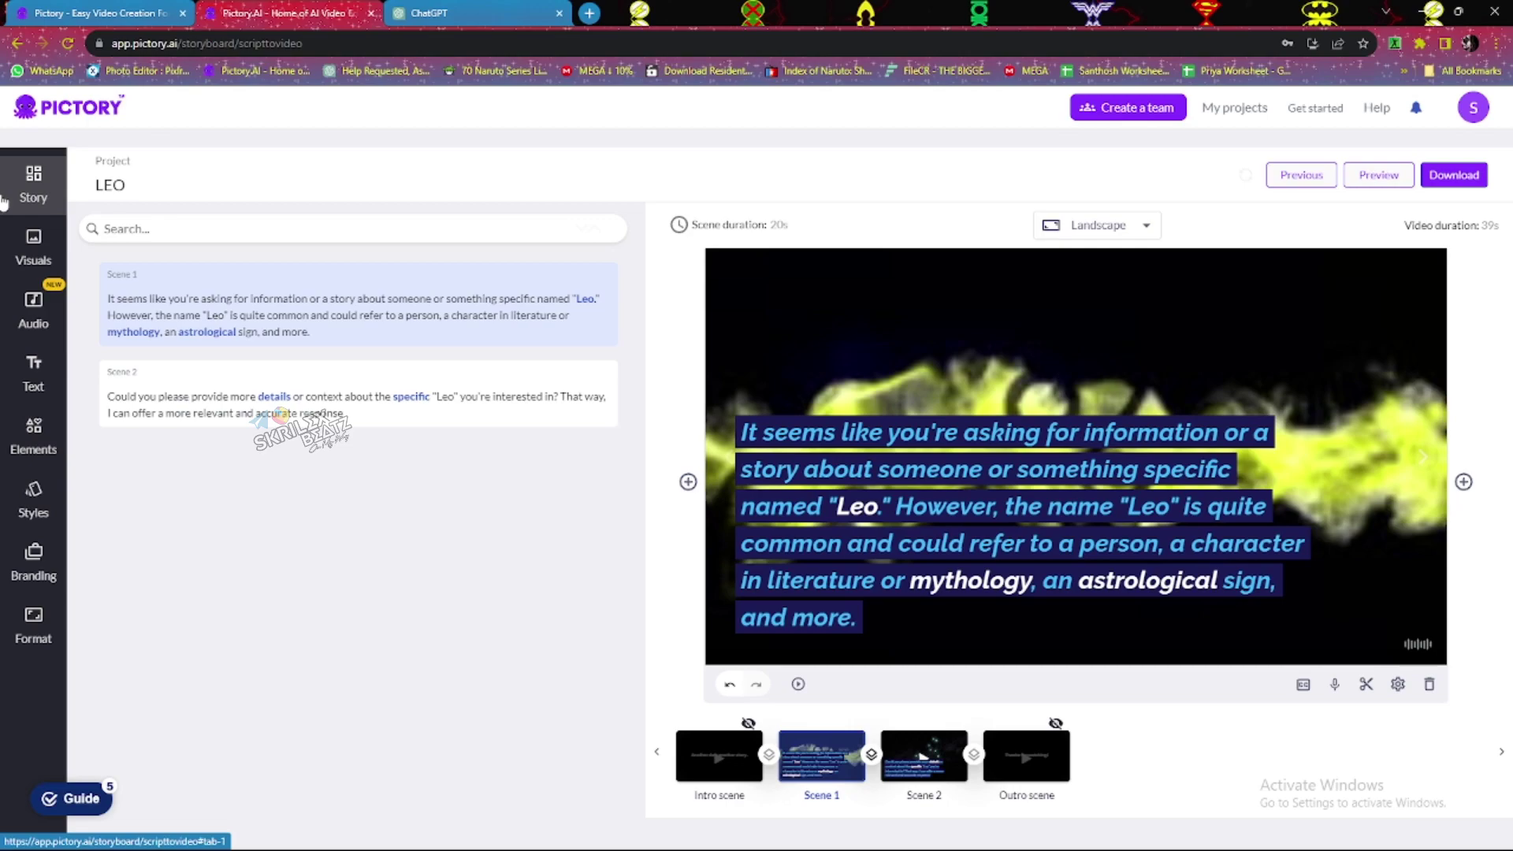
# Swap Scene 1's yellow smoke background for the dark starry clip and show background music tracks.
pyautogui.click(33, 246)
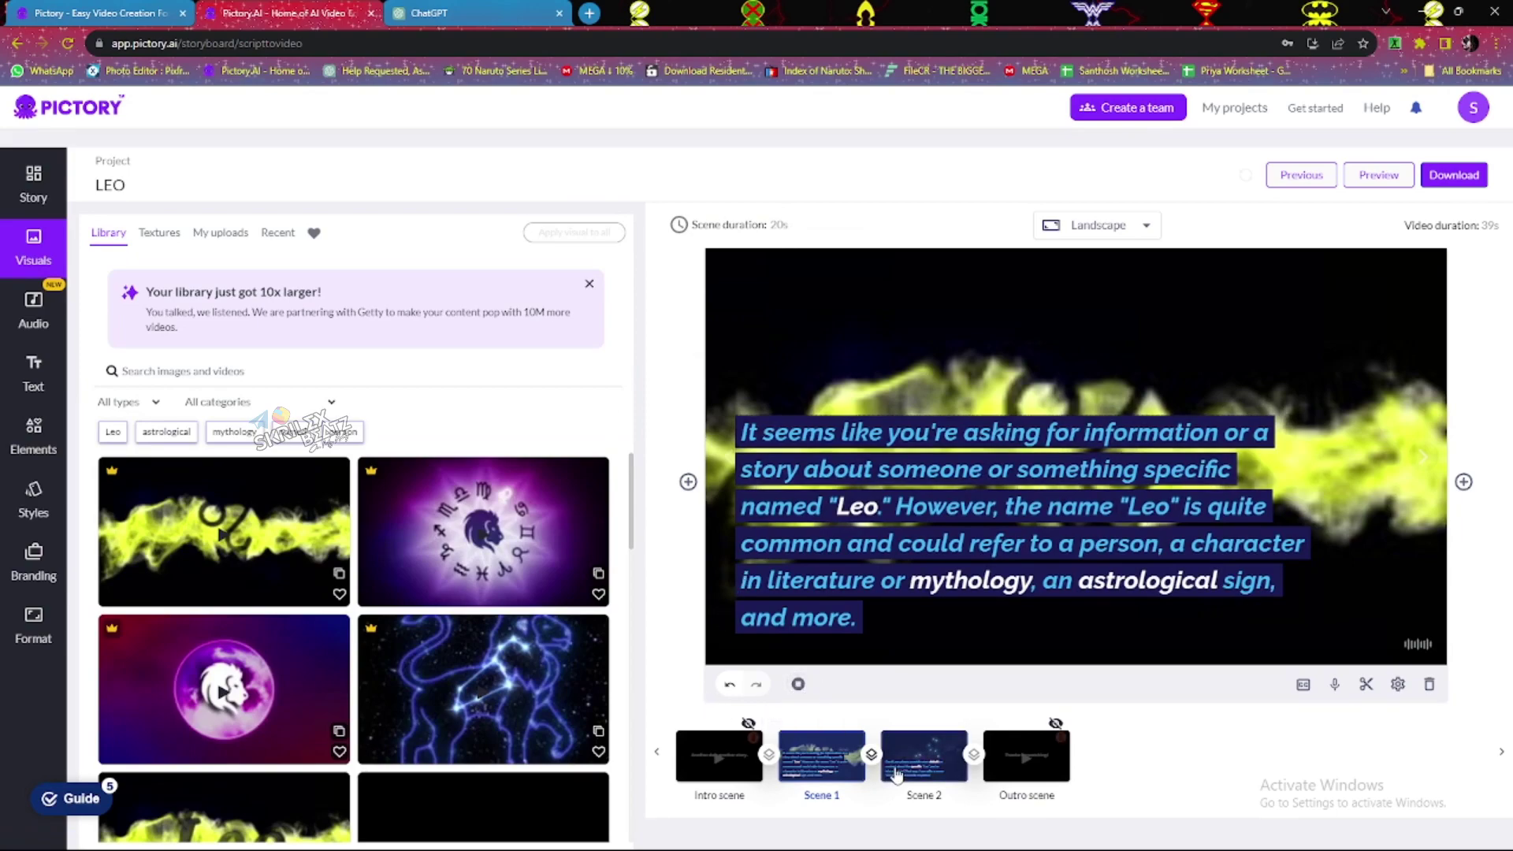
pyautogui.click(946, 770)
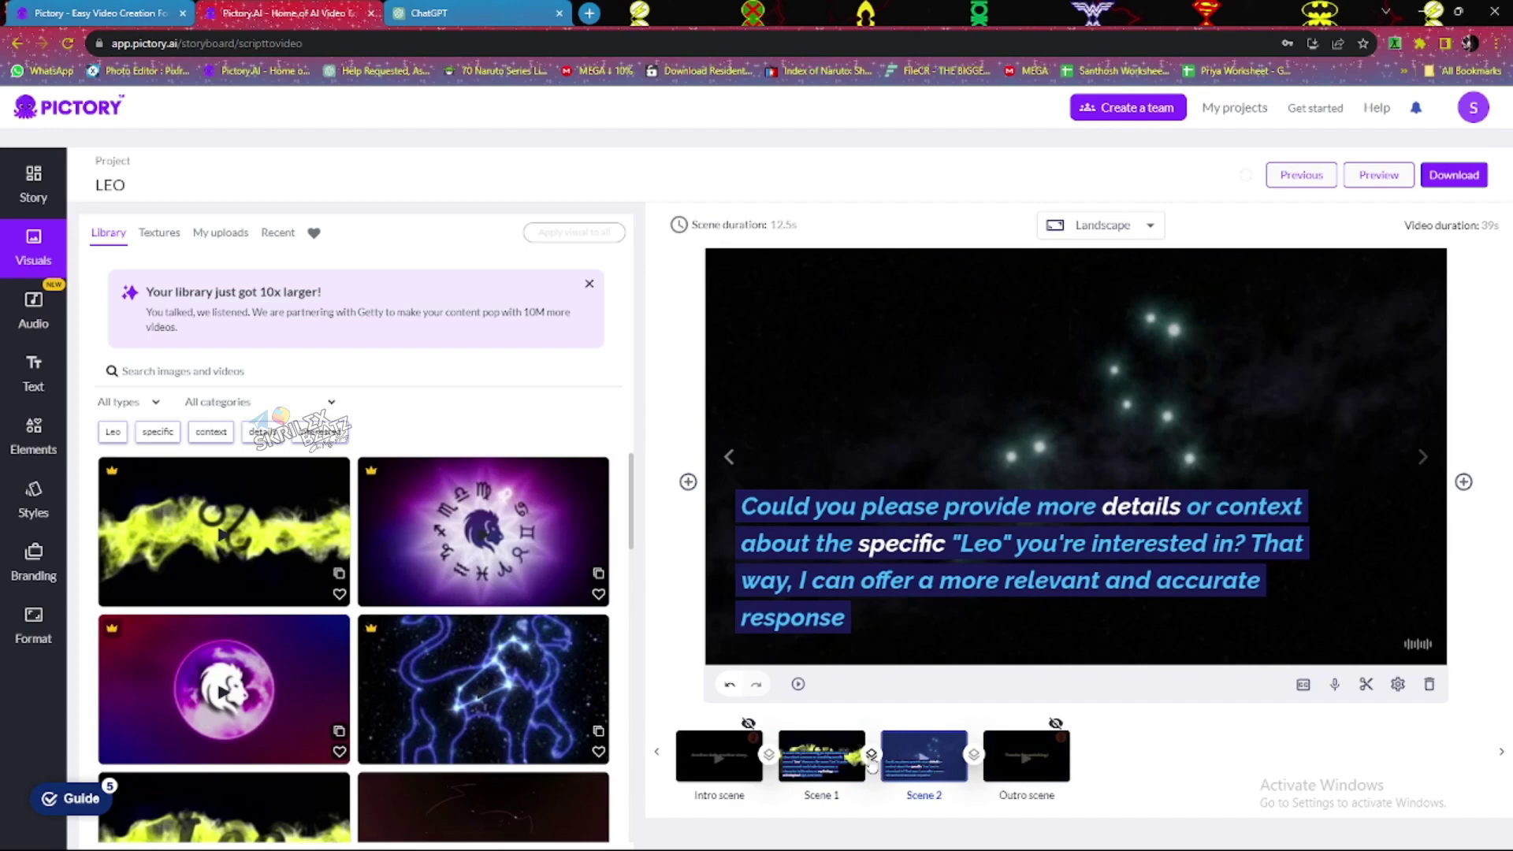
pyautogui.click(821, 757)
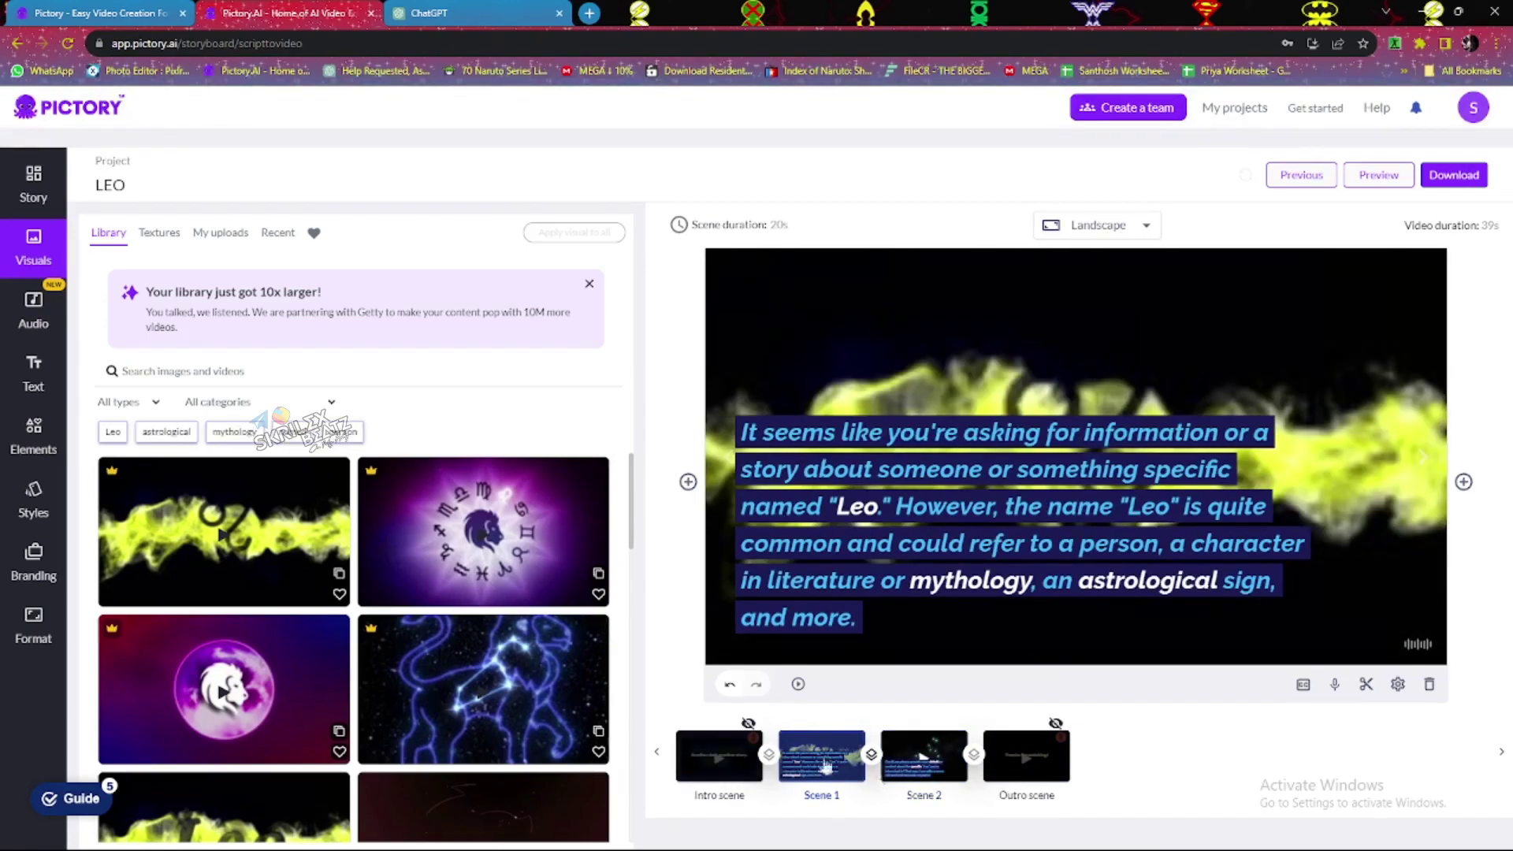
pyautogui.scroll(-2, 358, 575)
pyautogui.scroll(2, 358, 576)
pyautogui.scroll(-2, 356, 568)
pyautogui.scroll(-2, 216, 651)
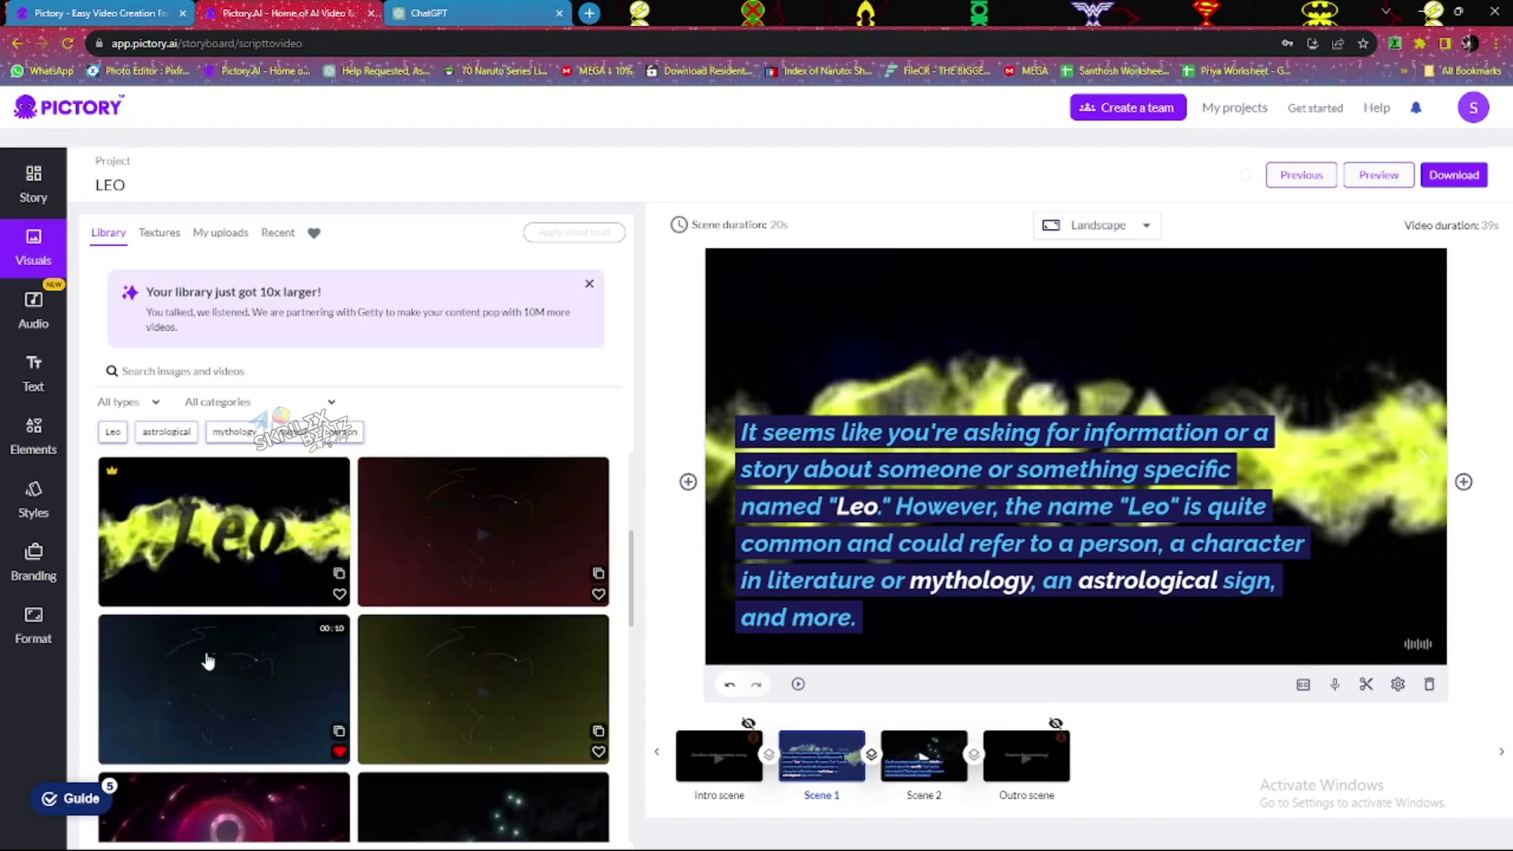
pyautogui.click(206, 683)
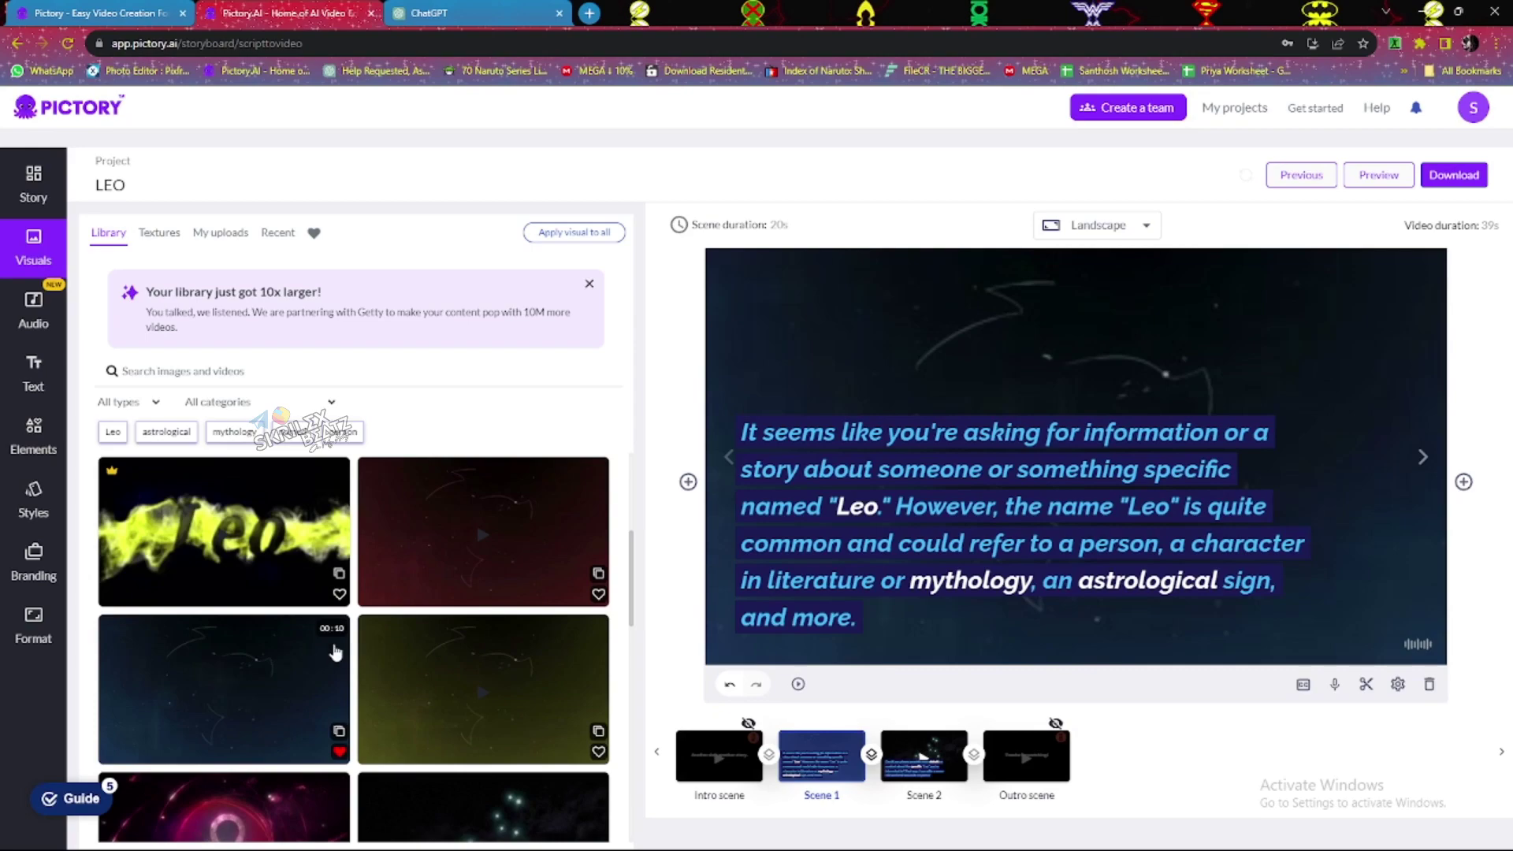
pyautogui.click(31, 311)
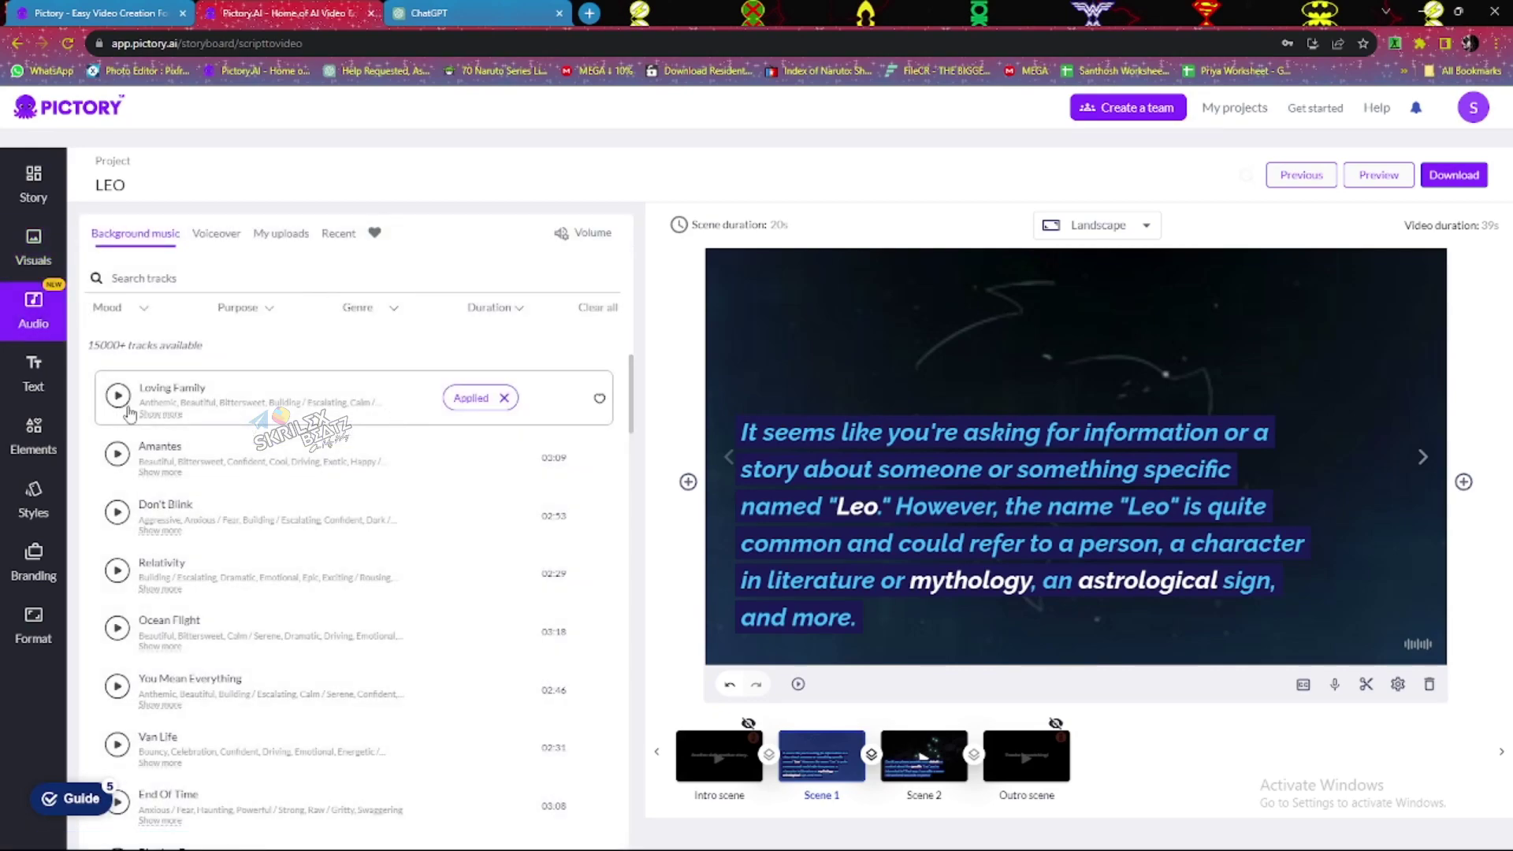
# Apply the Adeline standard American female voiceover, making the video 32 seconds long.
pyautogui.click(217, 233)
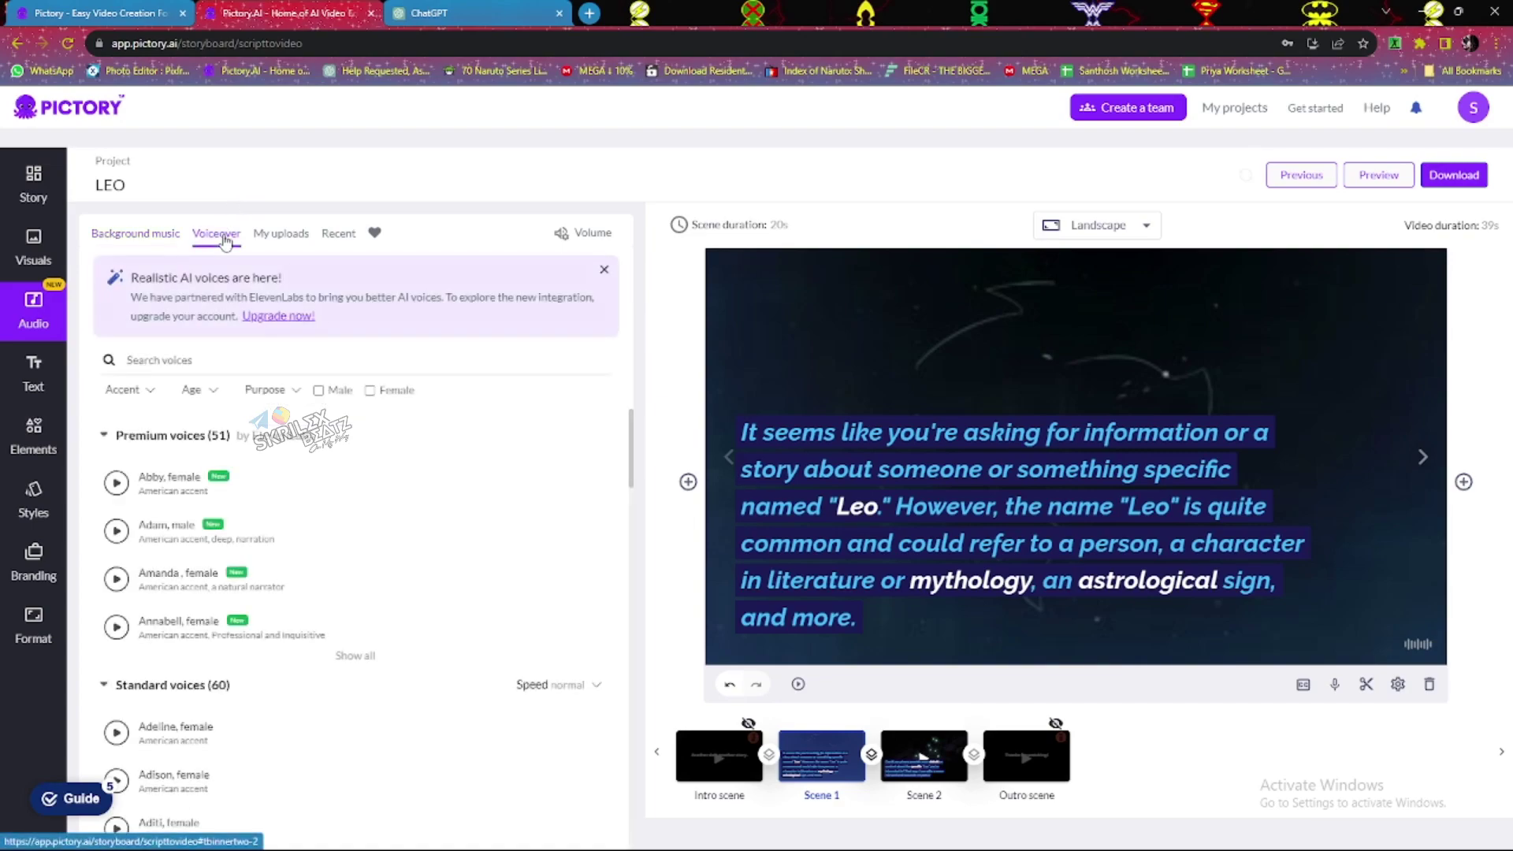
pyautogui.moveTo(355, 483)
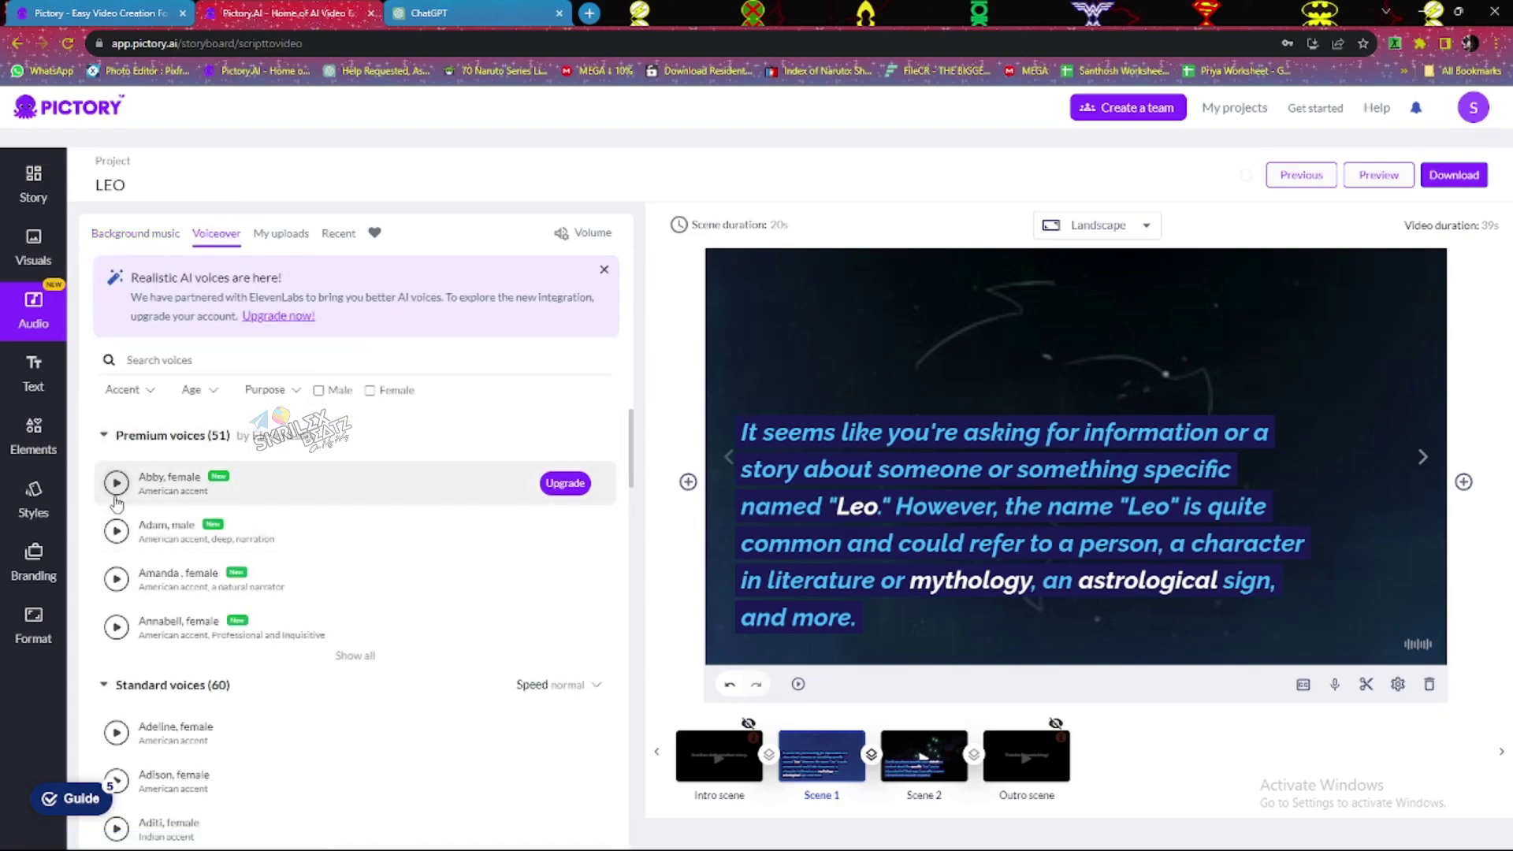
pyautogui.scroll(-2, 115, 503)
pyautogui.click(116, 497)
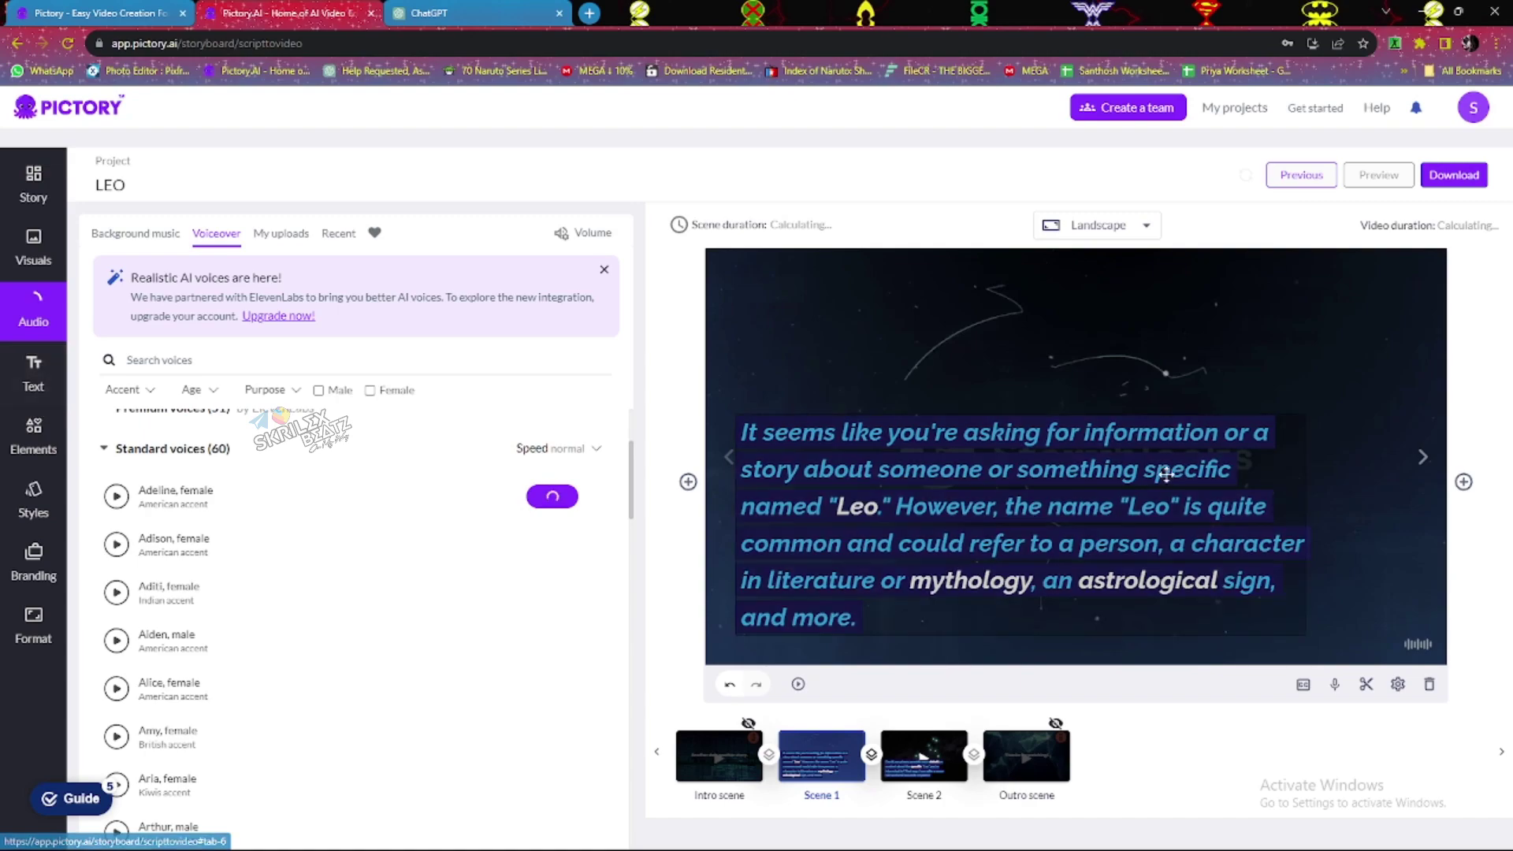
pyautogui.click(53, 460)
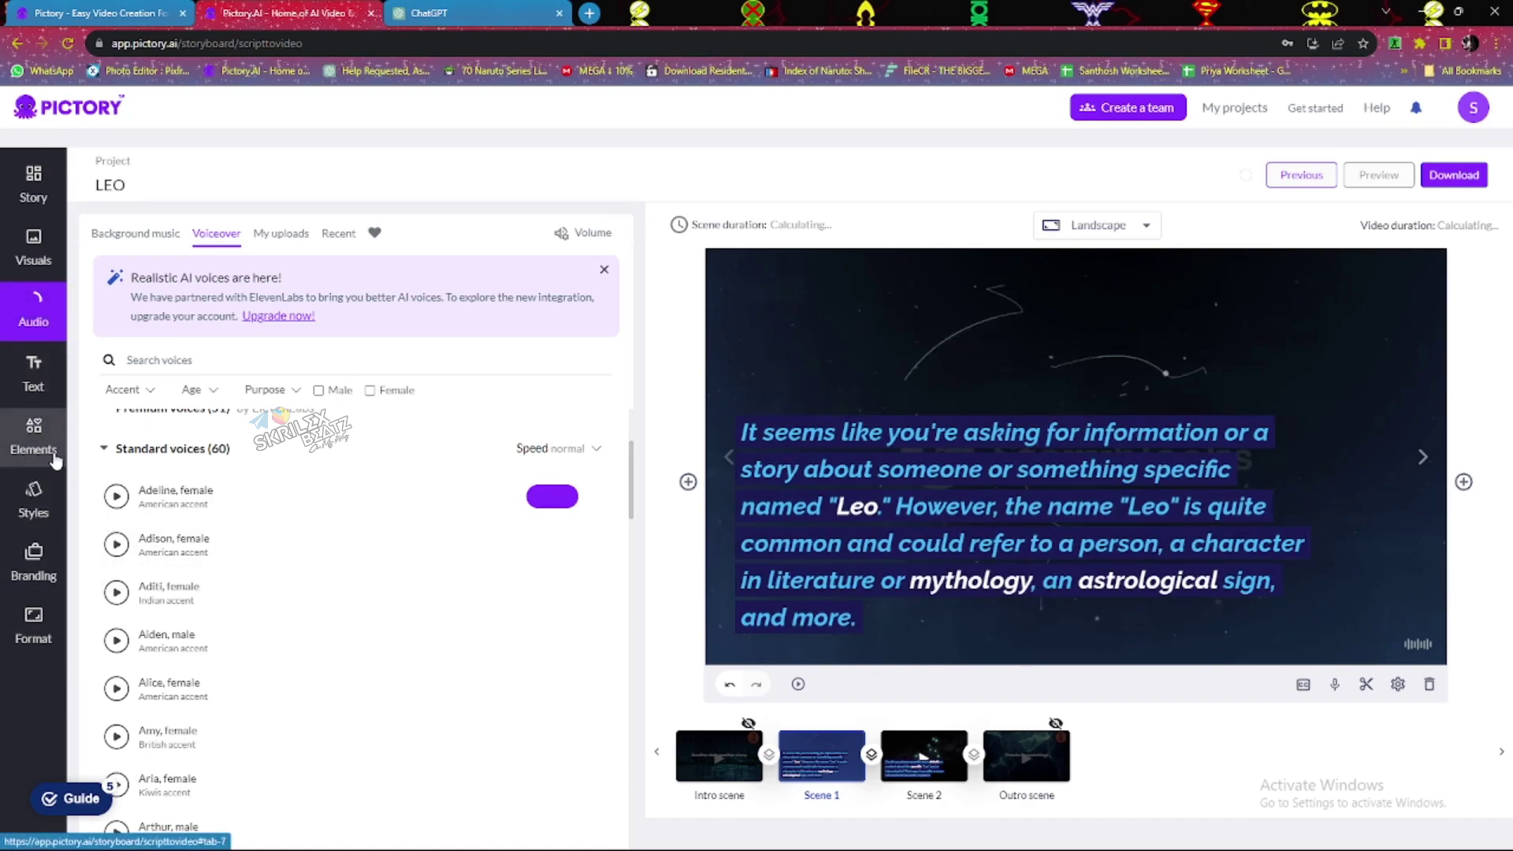
pyautogui.click(37, 370)
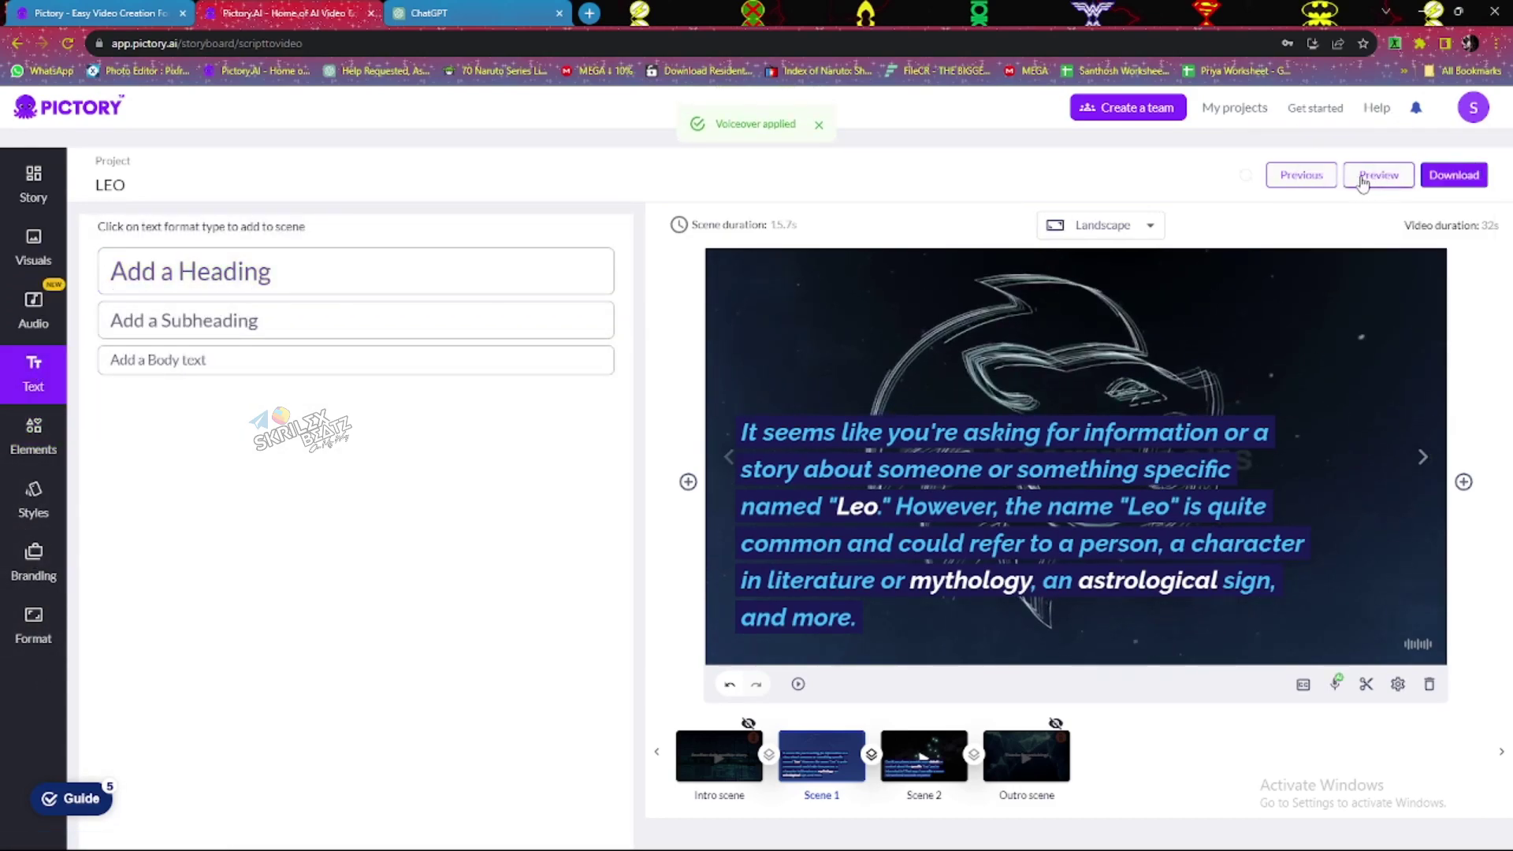
# Preview the LEO video, then attempt a video download that hits the free-trial limit.
pyautogui.click(1372, 175)
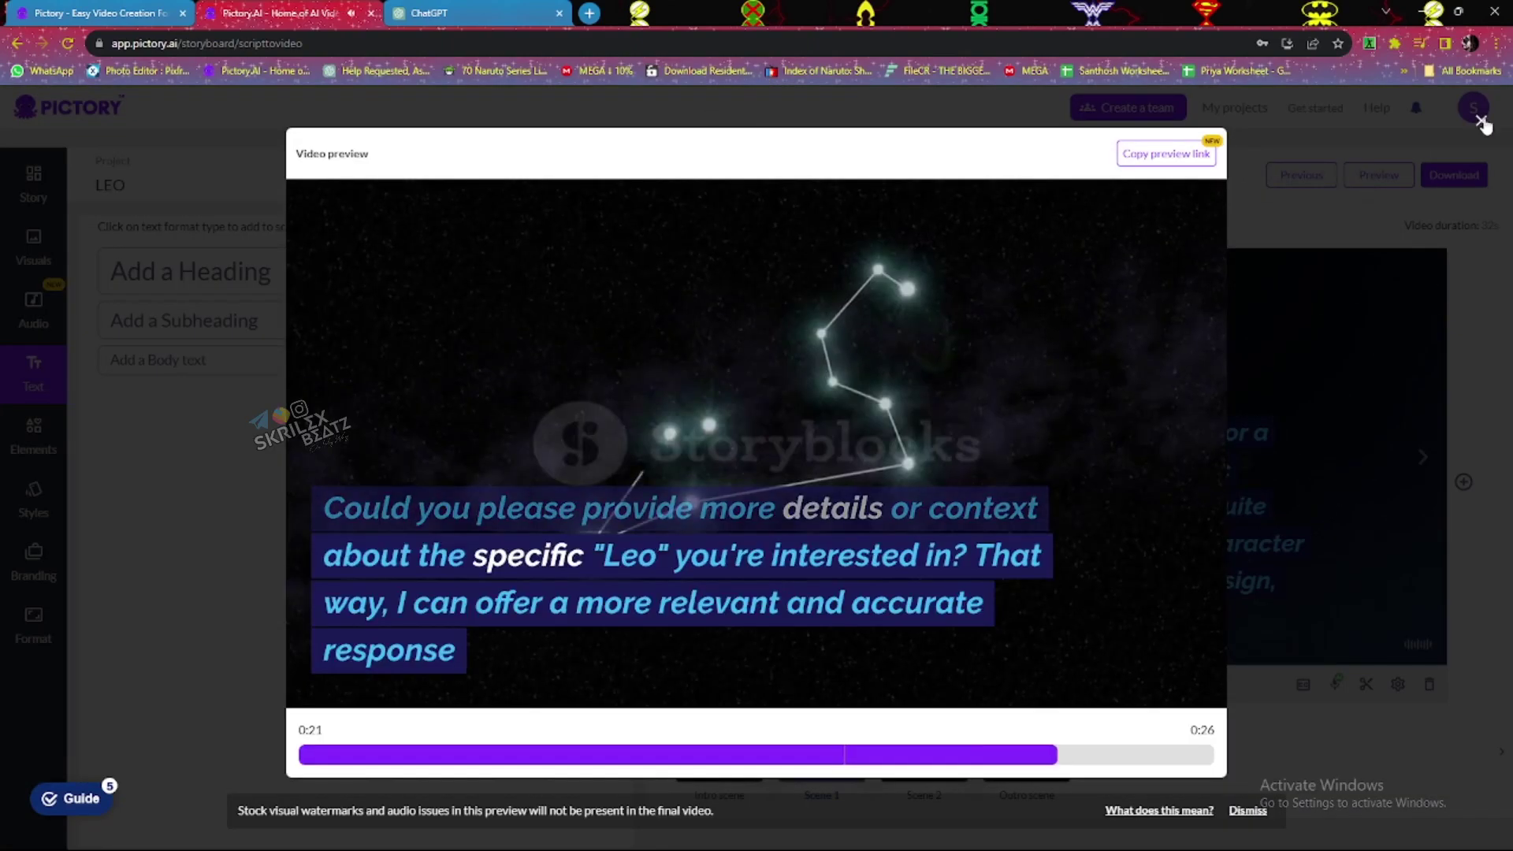
pyautogui.click(1481, 119)
pyautogui.click(1435, 177)
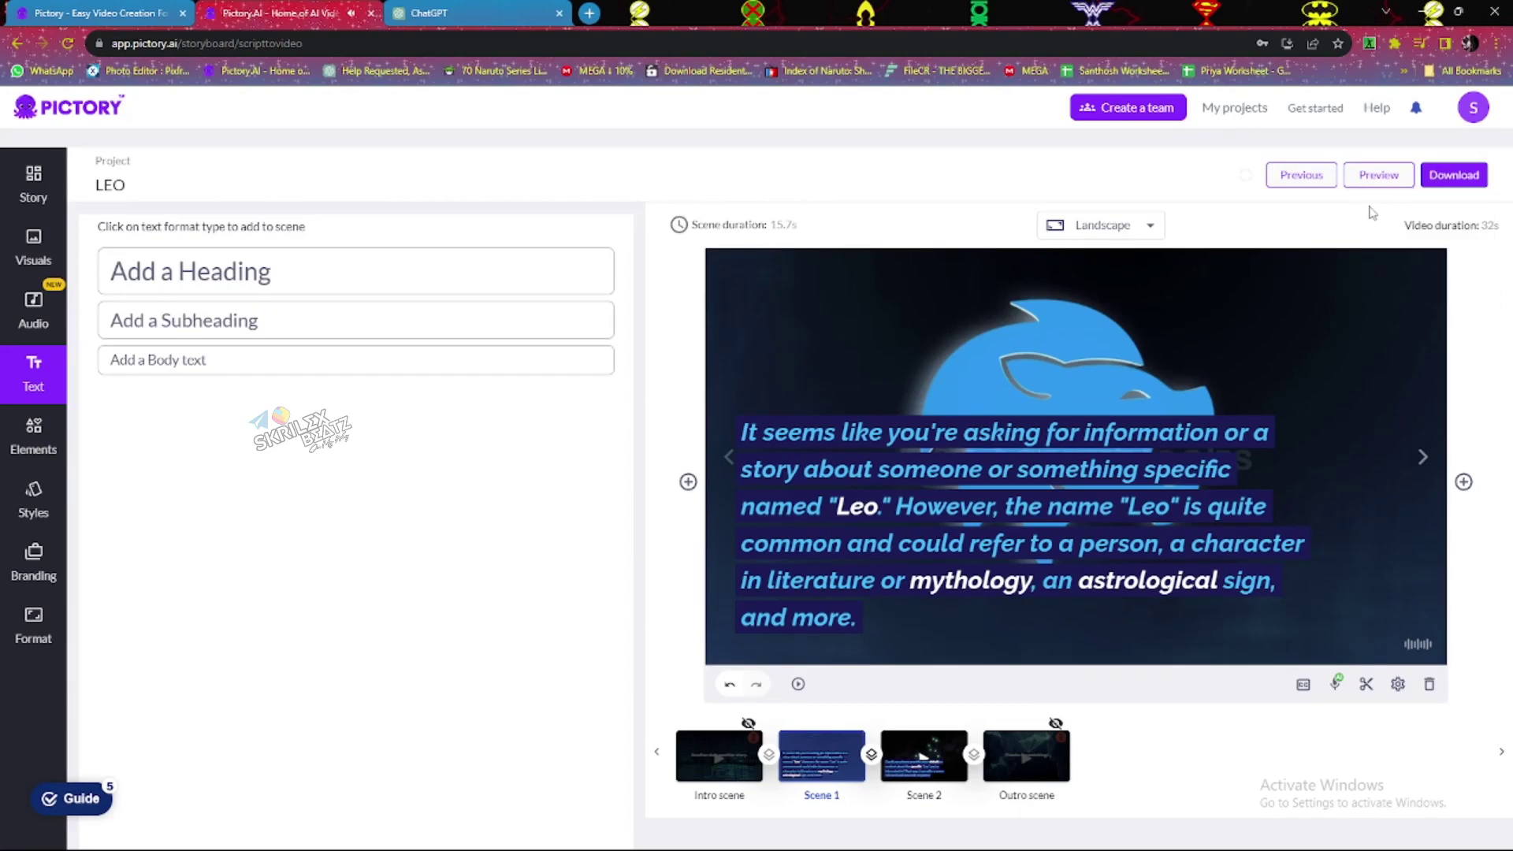
pyautogui.click(1451, 187)
pyautogui.click(1348, 206)
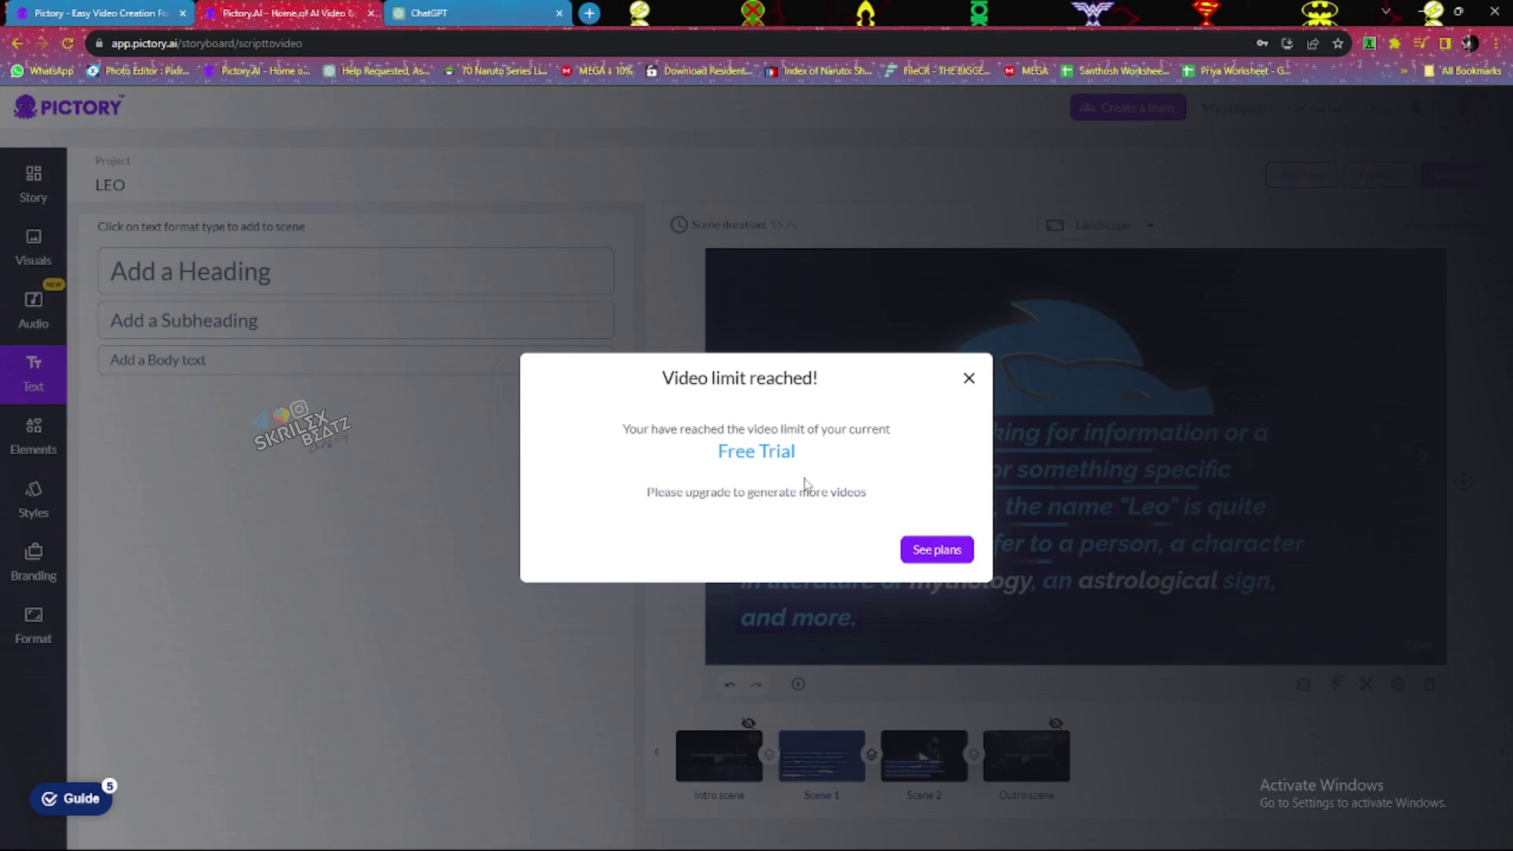
# View the Starter, Professional and Teams plans, dismissing the Black Friday popup twice.
pyautogui.click(926, 554)
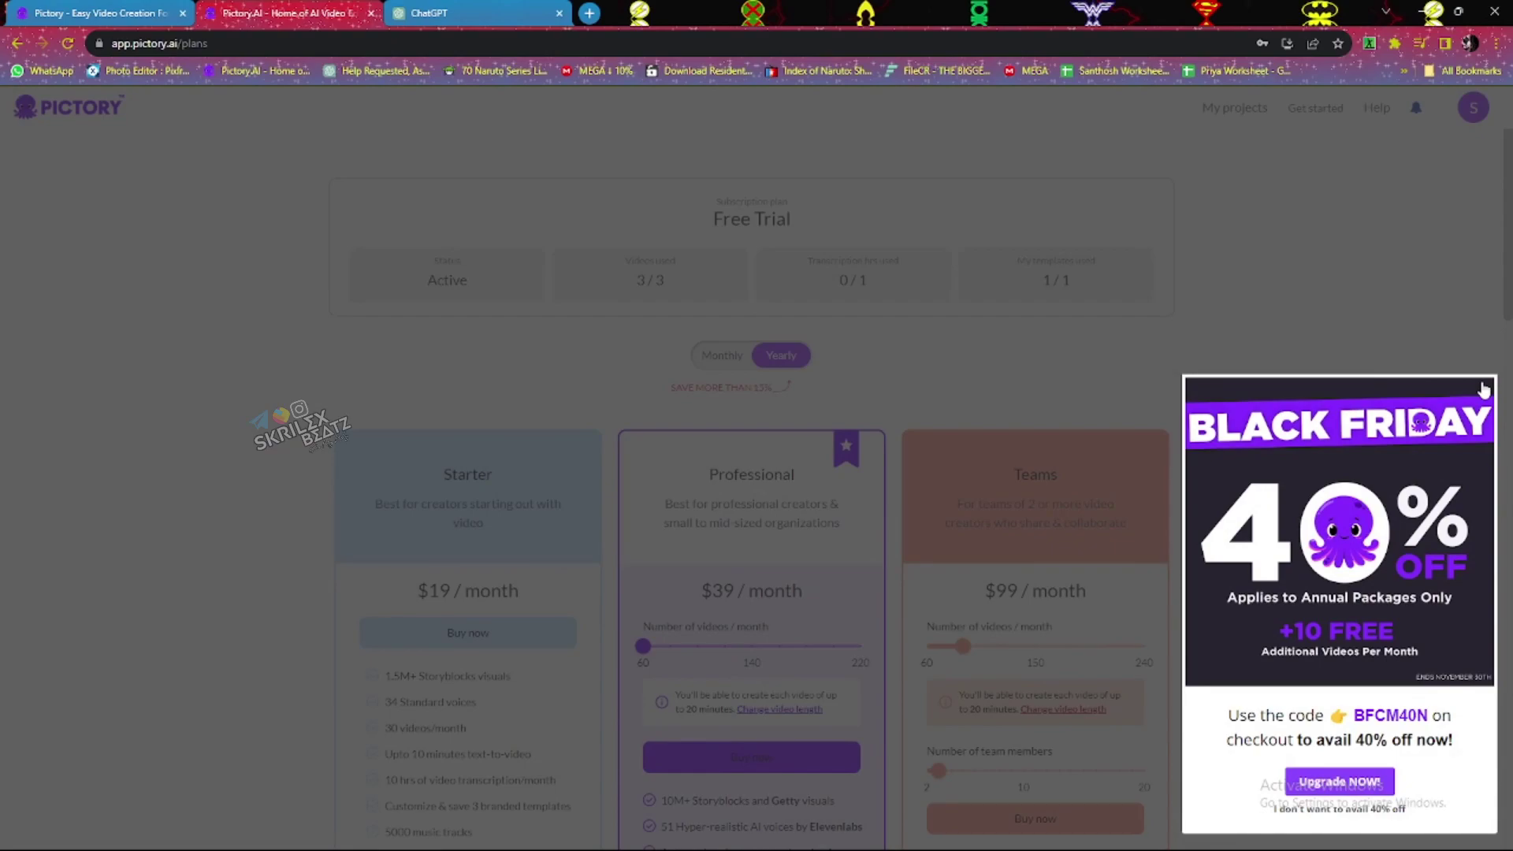
pyautogui.click(1485, 391)
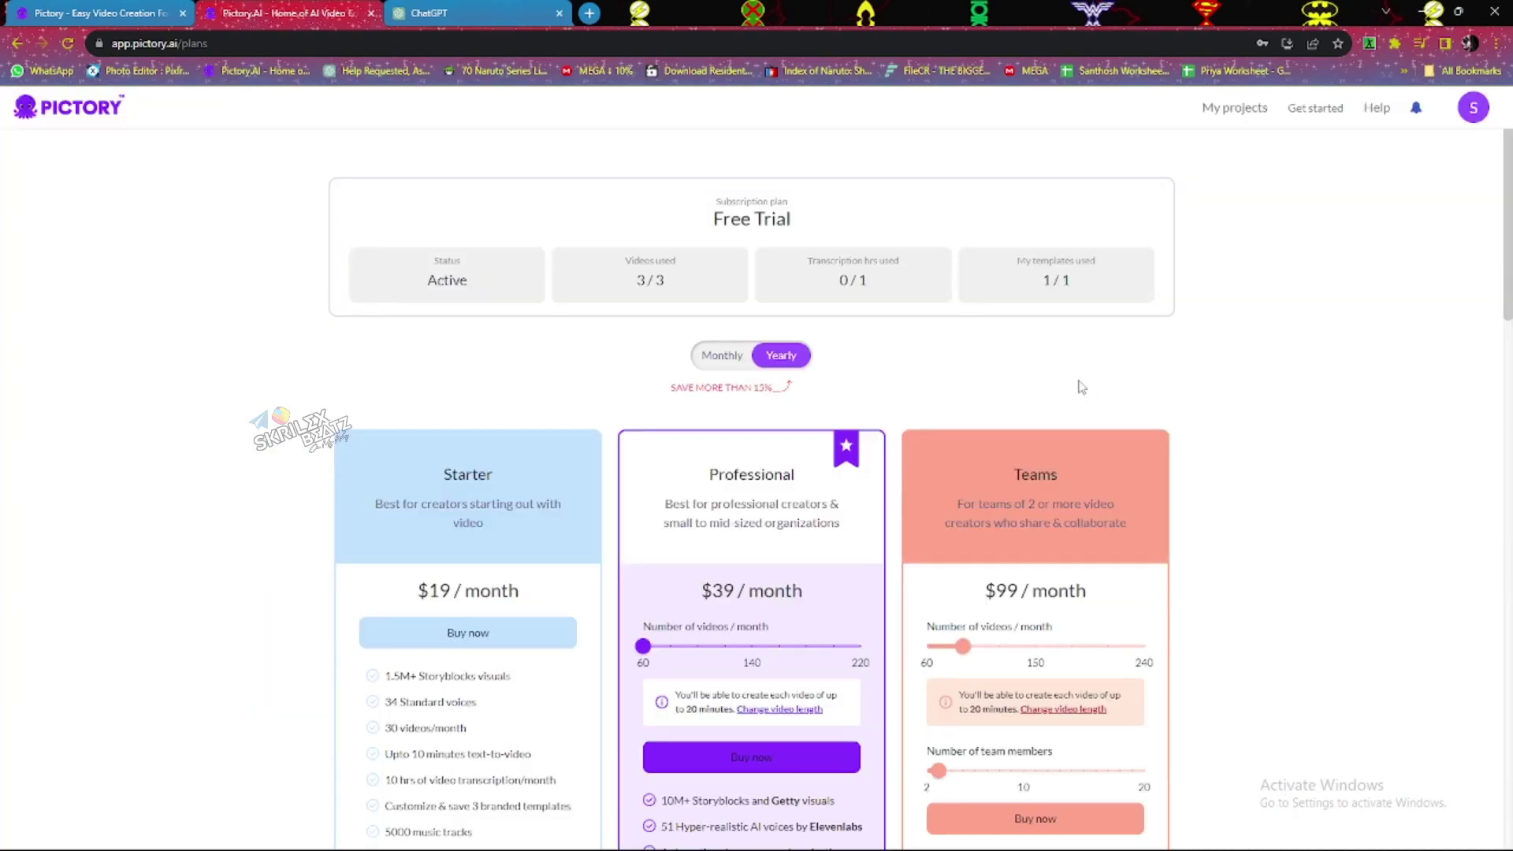
pyautogui.scroll(-1, 1082, 388)
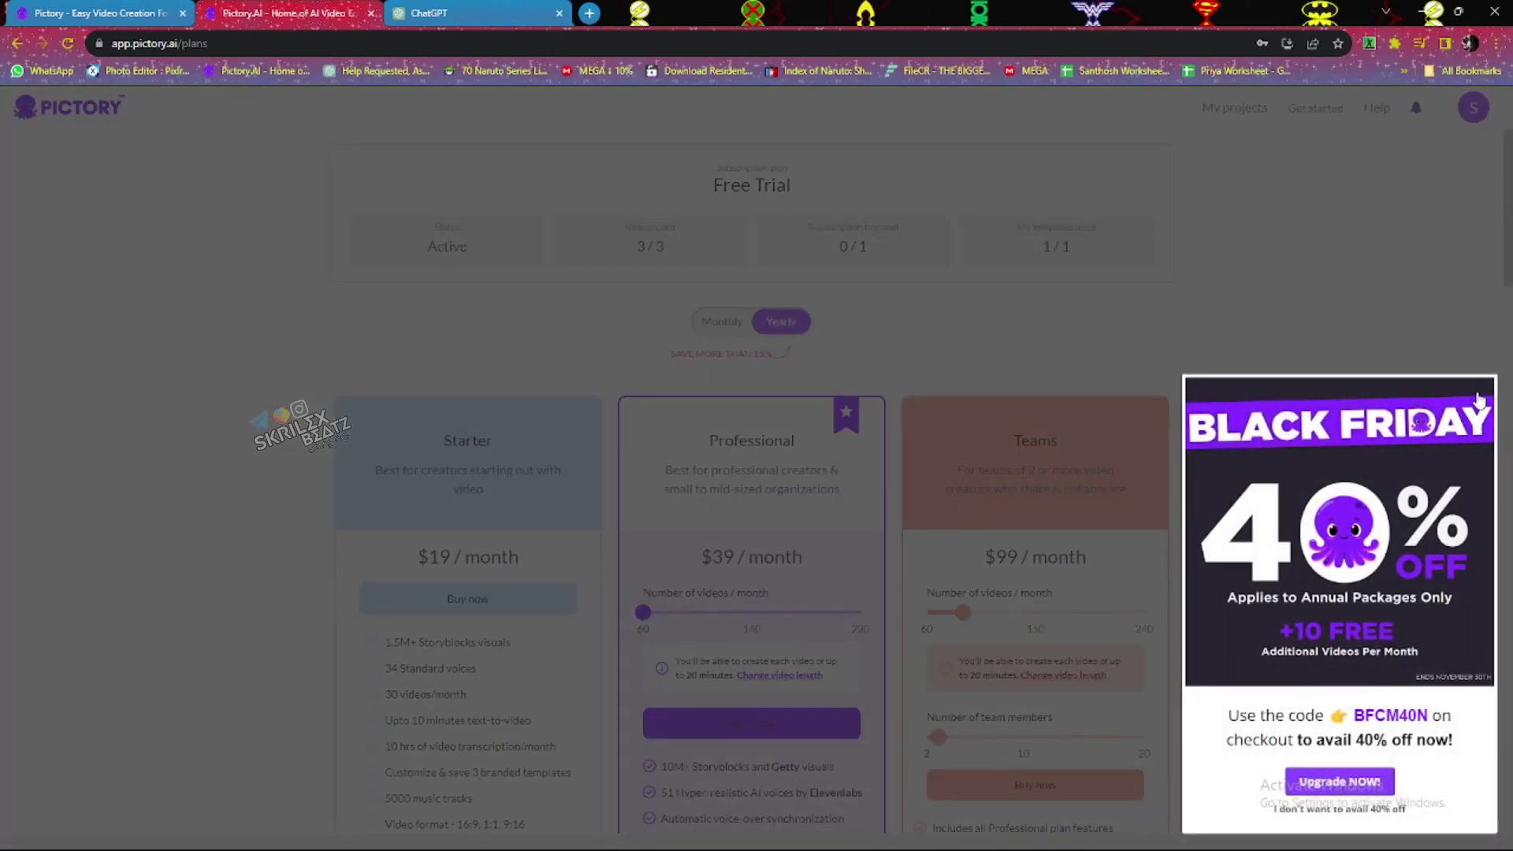
pyautogui.click(1479, 388)
pyautogui.scroll(-3, 754, 603)
pyautogui.scroll(2, 555, 571)
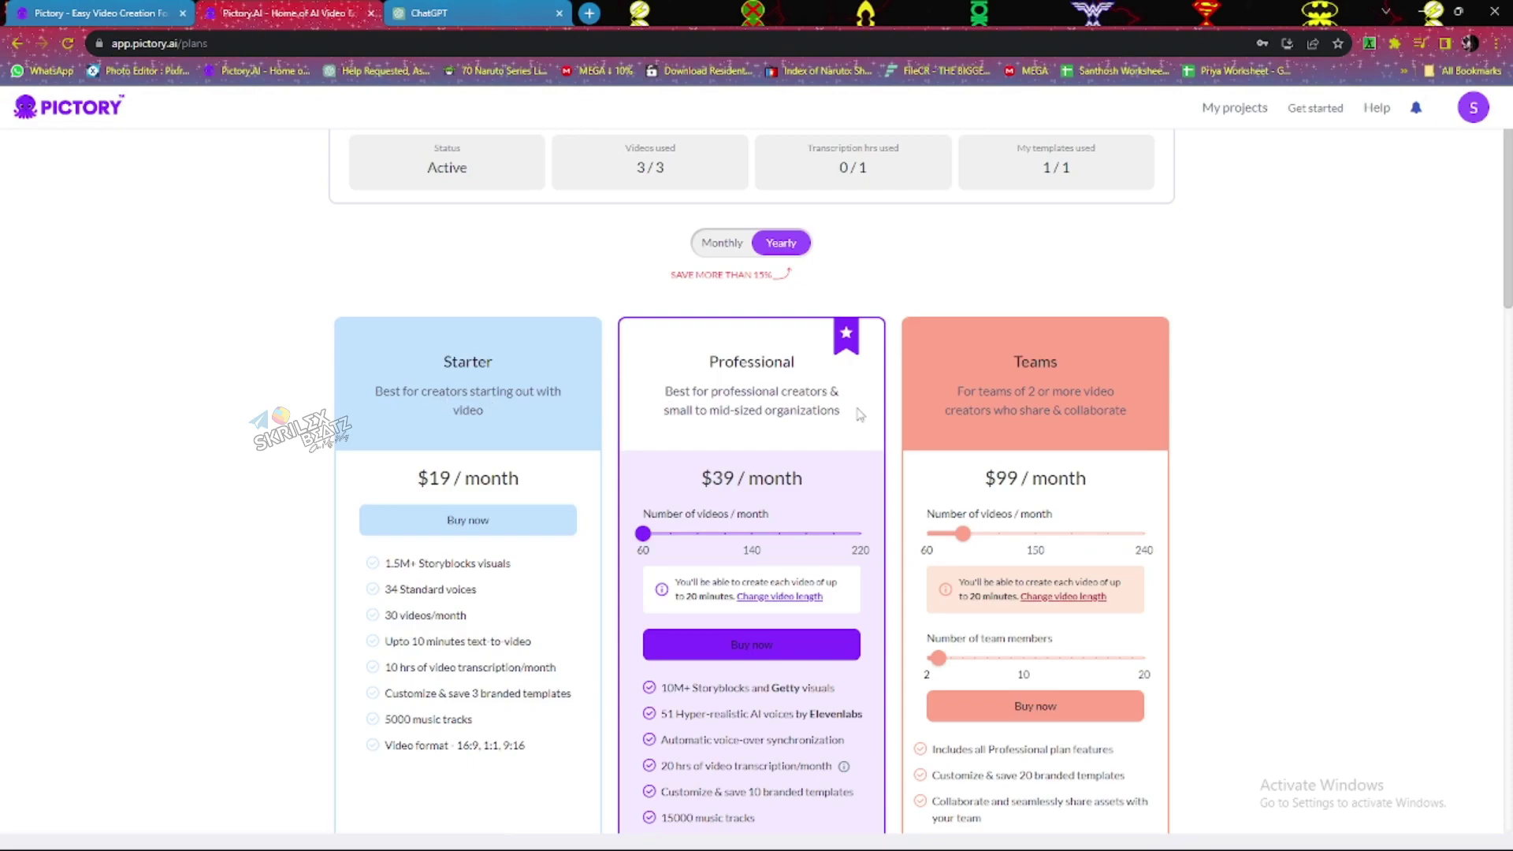
pyautogui.scroll(-2, 1094, 424)
pyautogui.scroll(3, 444, 482)
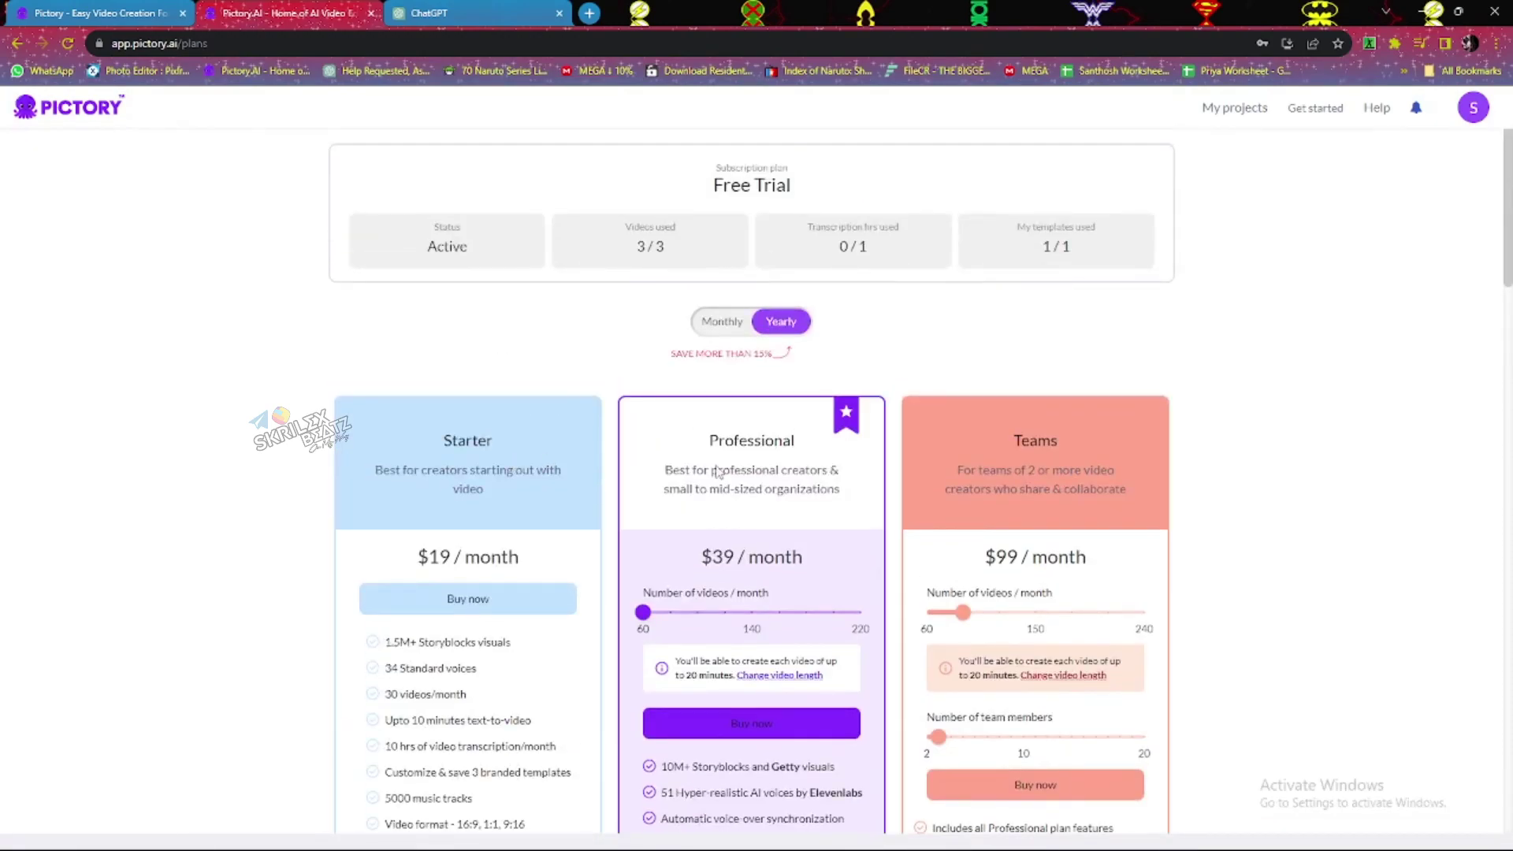
pyautogui.scroll(-4, 719, 471)
pyautogui.scroll(1, 471, 619)
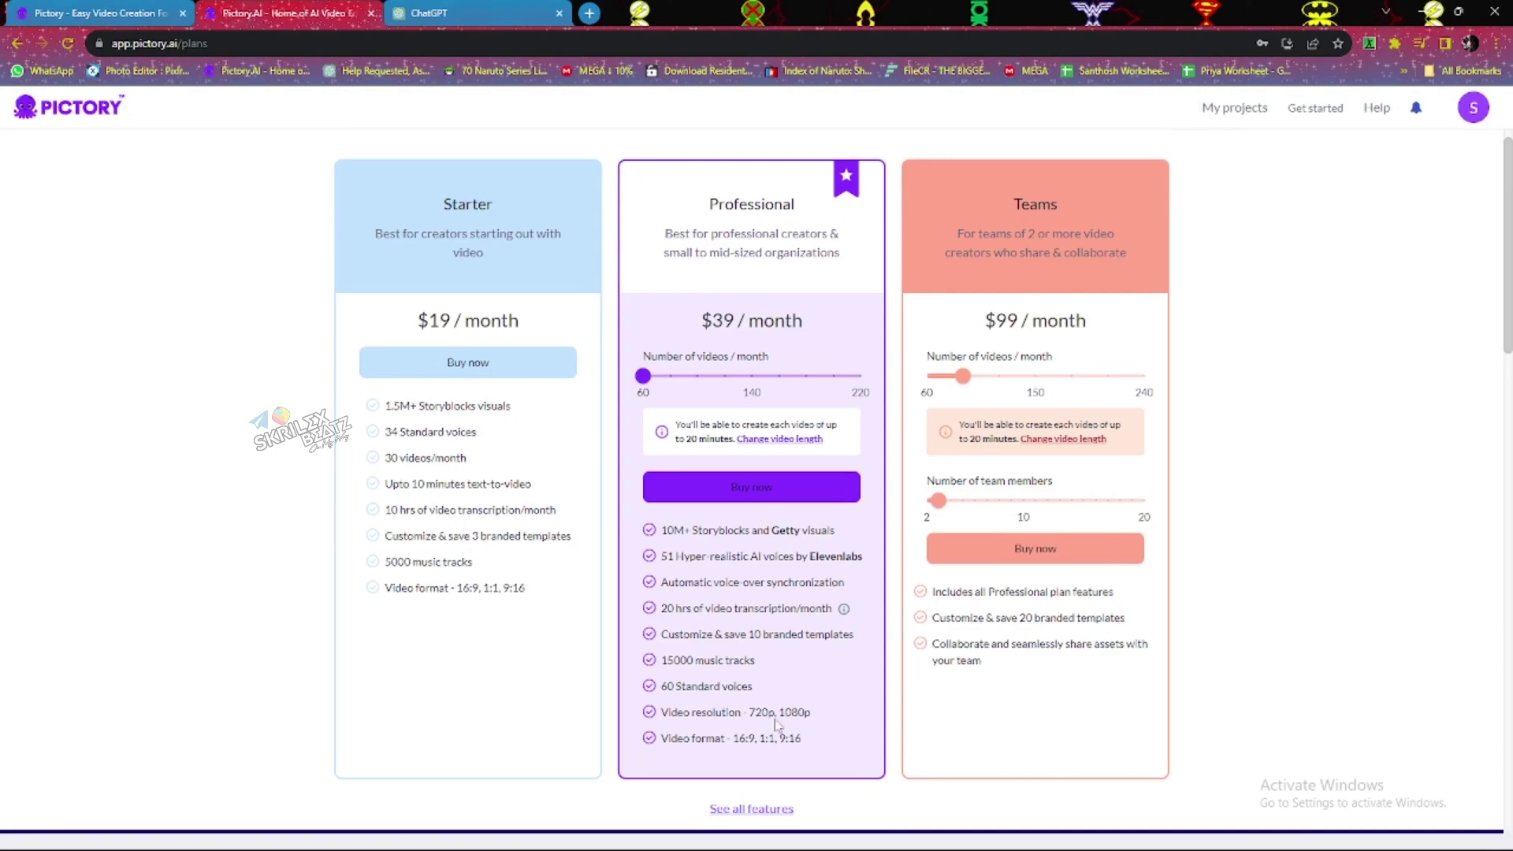
pyautogui.scroll(2, 996, 696)
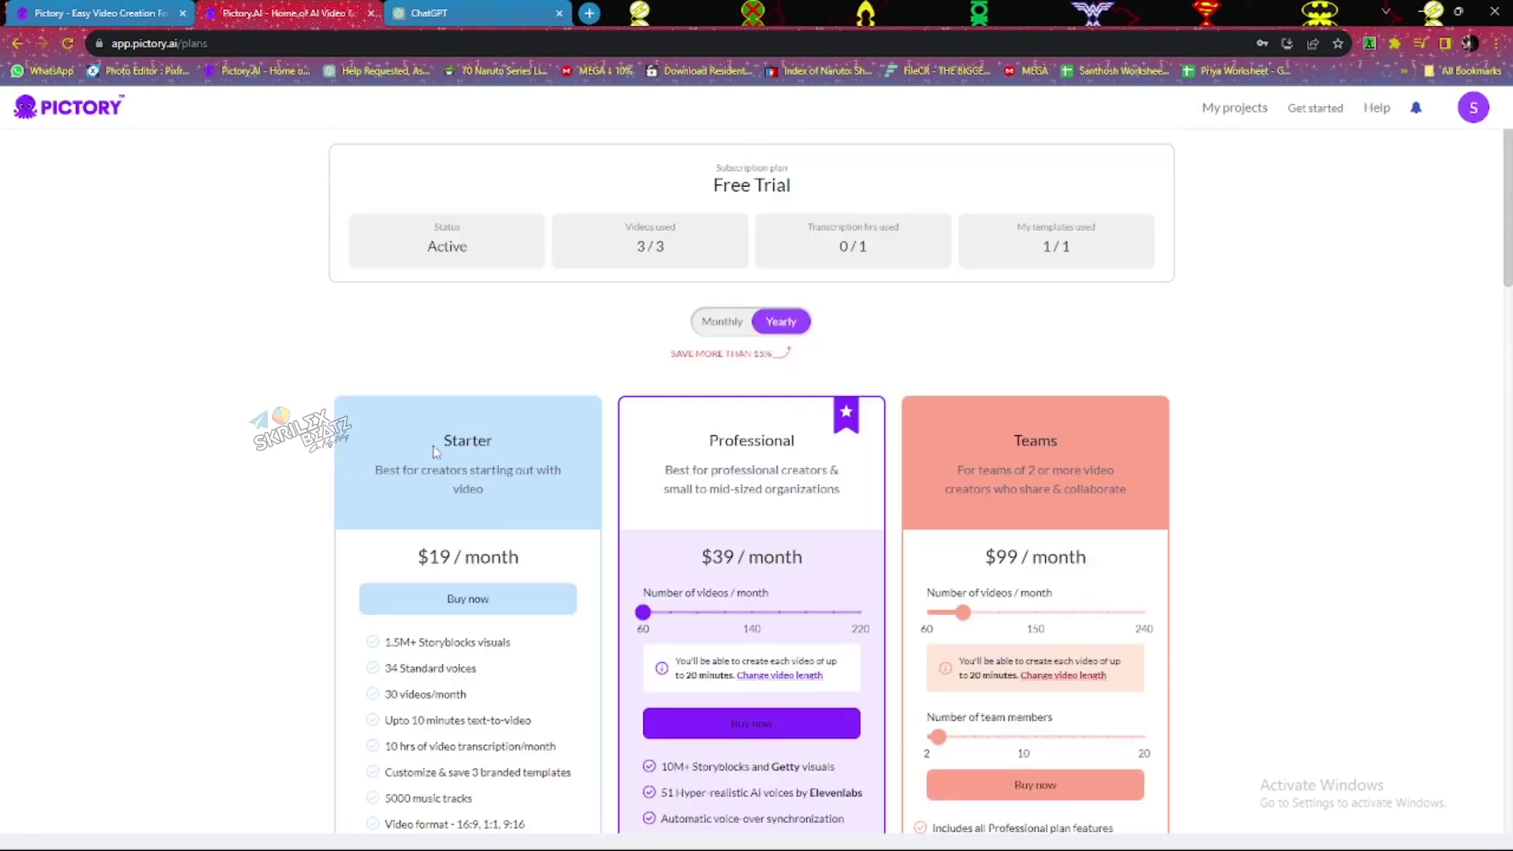